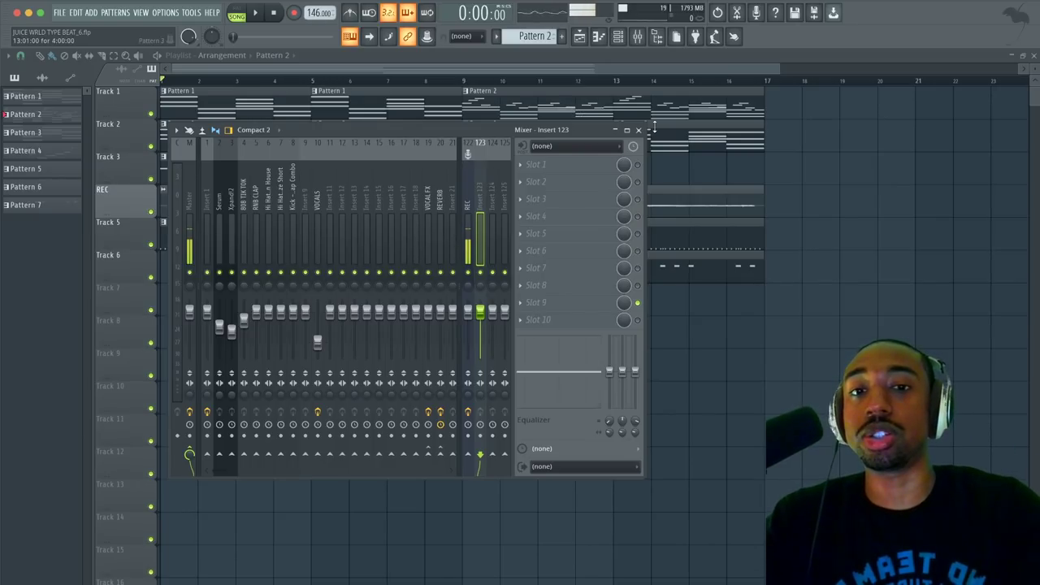
Step: Turn off the solo on effect slot 9 of mixer Insert 123 and close the mixer
{"action": "right_click", "coordinate": [638, 302]}
{"action": "left_click", "coordinate": [657, 311]}
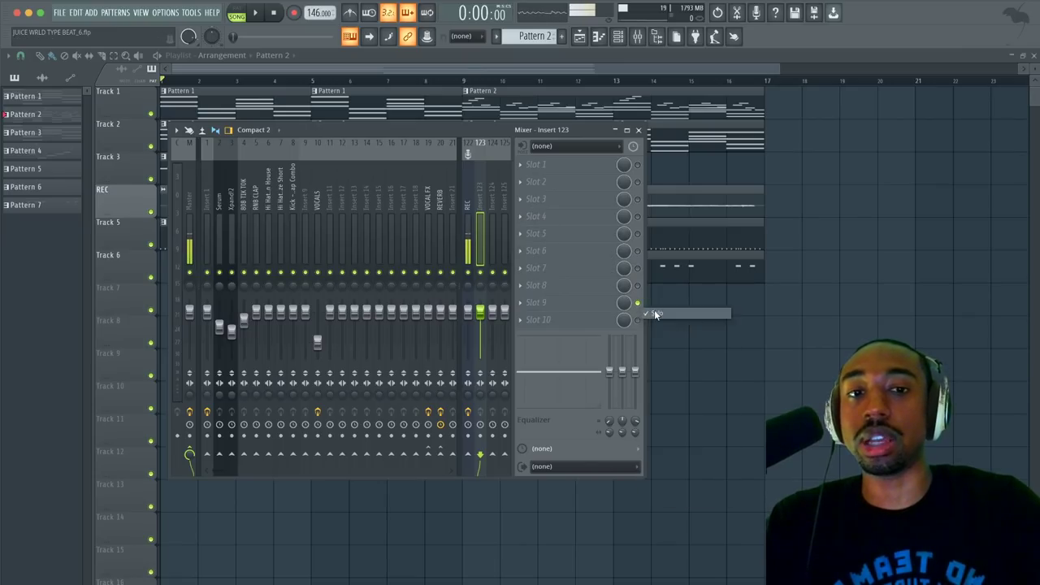
{"action": "left_click", "coordinate": [639, 130]}
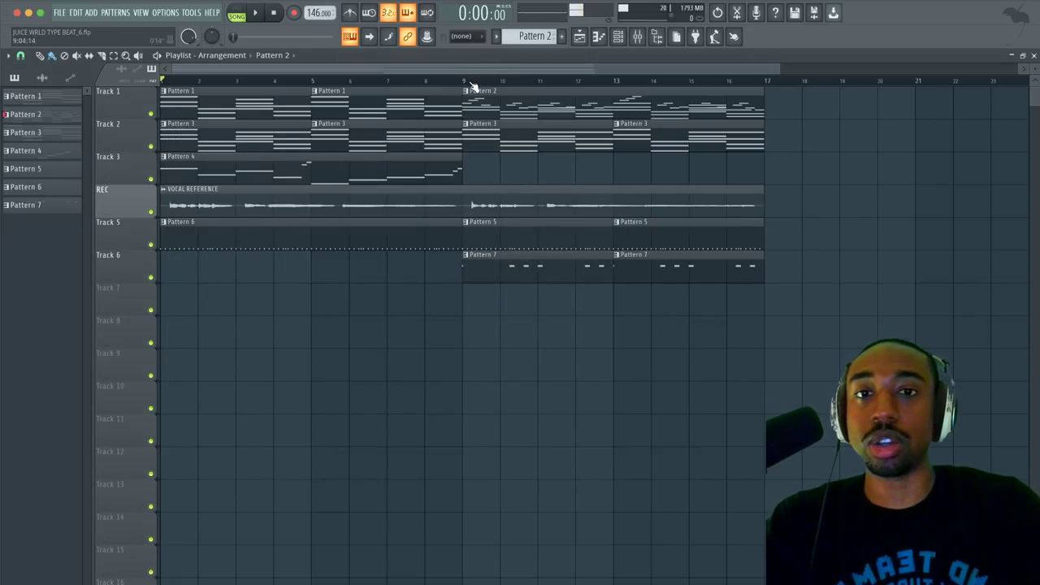
Step: Select bars 9 to 16 in the playlist and open Pattern 2's Ample Guitar M notes in the piano roll
{"action": "left_click_drag", "start_coordinate": [465, 82], "coordinate": [767, 85]}
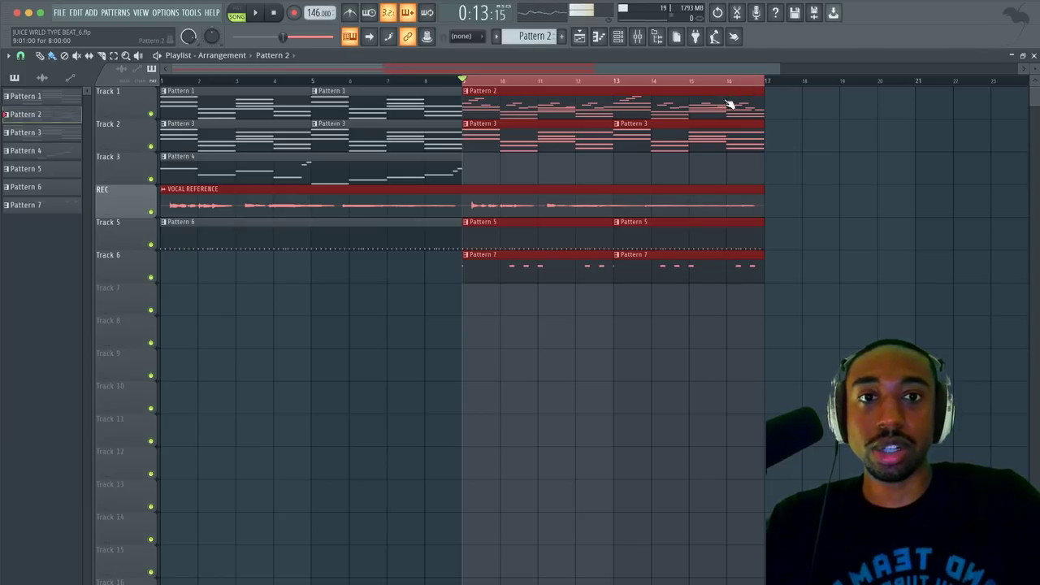
{"action": "double_click", "coordinate": [729, 104]}
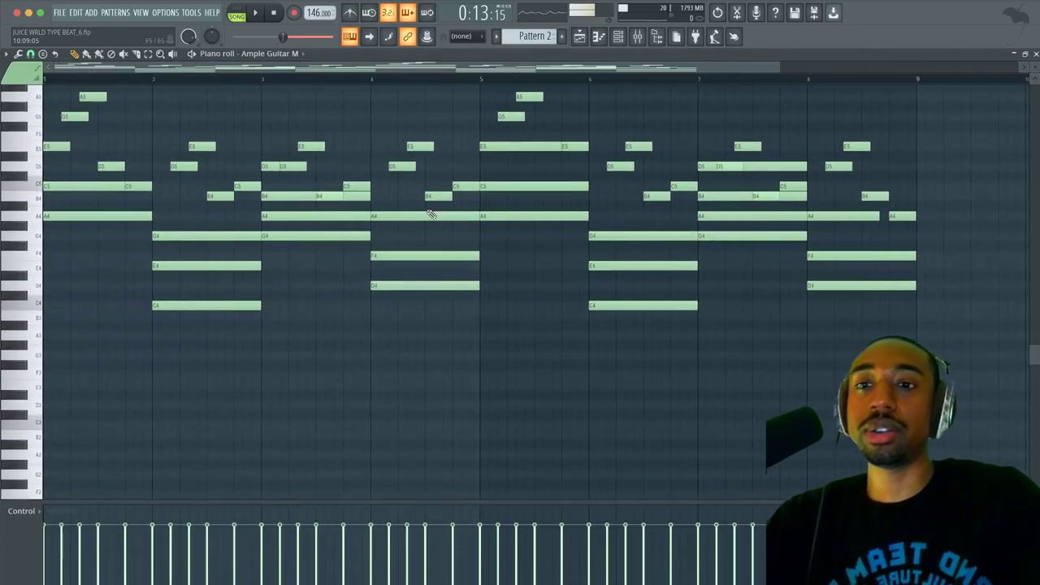
{"action": "scroll", "coordinate": [432, 214], "scroll_direction": "up", "scroll_amount": 4}
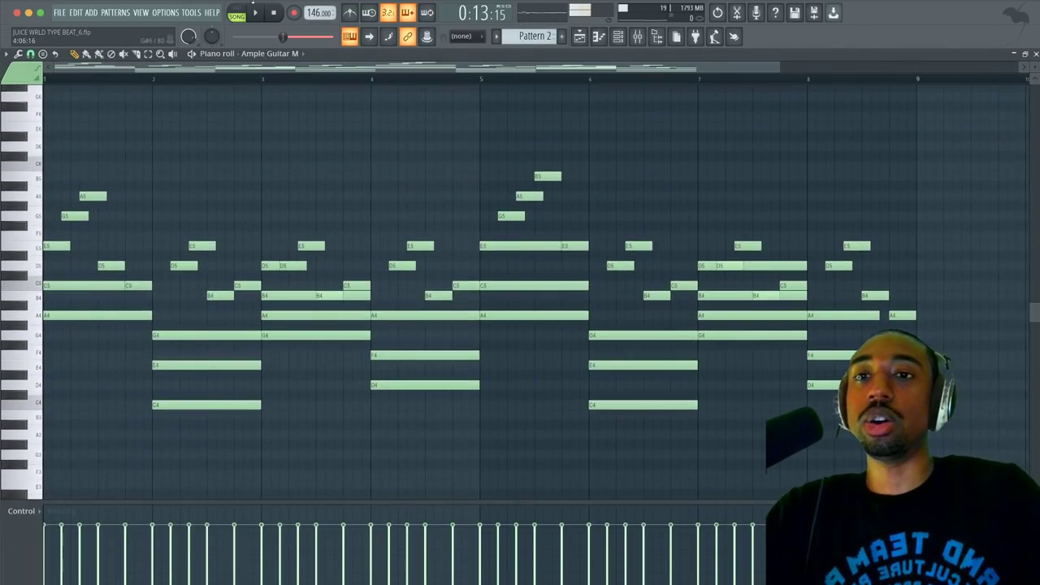
Step: Play the selected playlist section in song mode to hear the full arrangement
{"action": "left_click", "coordinate": [255, 12]}
{"action": "left_click", "coordinate": [236, 13]}
{"action": "left_click", "coordinate": [274, 13]}
{"action": "left_click", "coordinate": [237, 14]}
{"action": "key", "text": "space"}
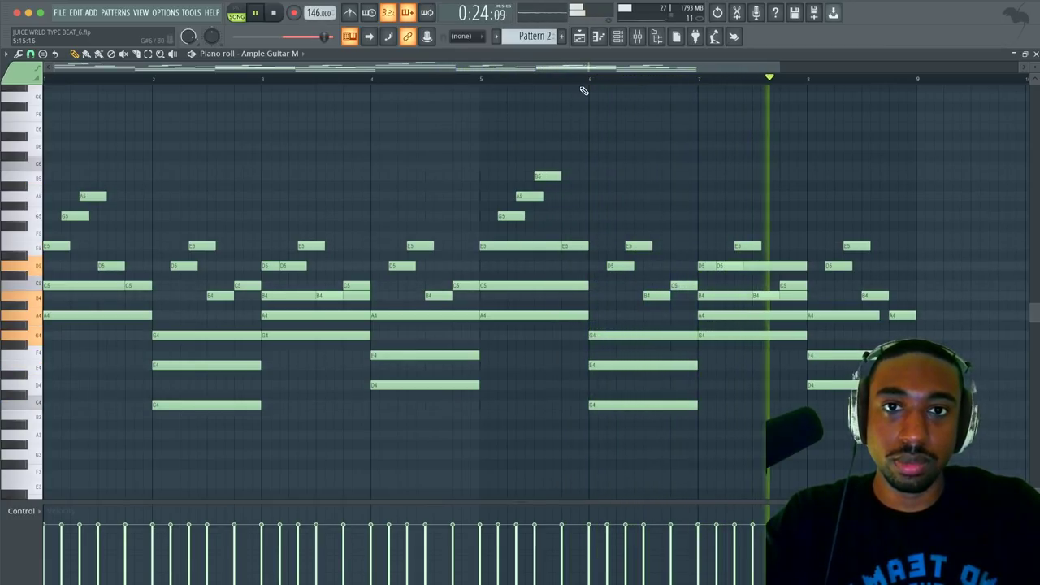
Step: Isolate Insert 1 and Xpand!2 in the mixer with VOCAL FX and REVERB, and play the section back
{"action": "left_click", "coordinate": [638, 35]}
{"action": "key", "text": "space"}
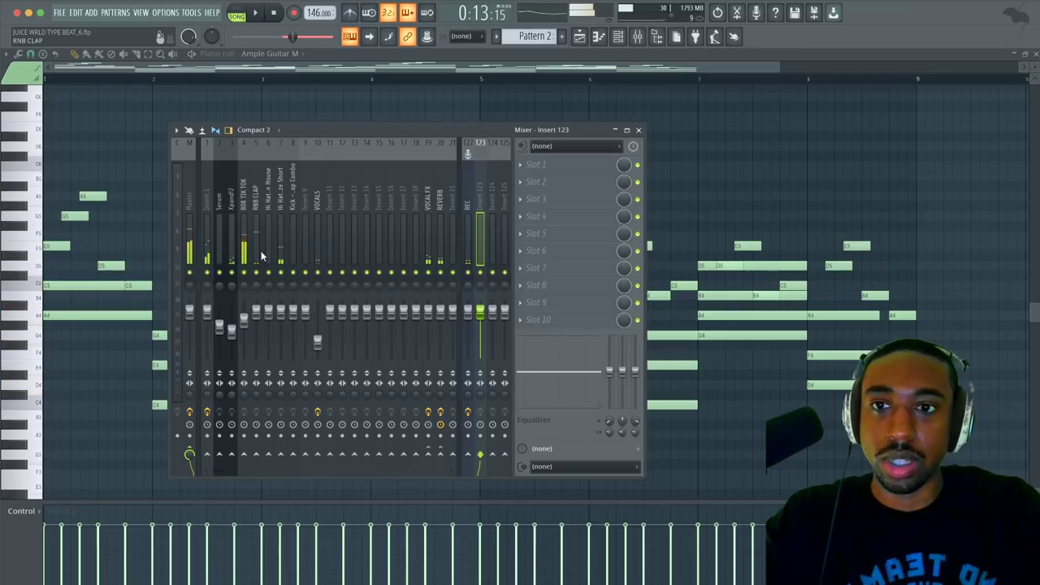
{"action": "right_click", "coordinate": [244, 274]}
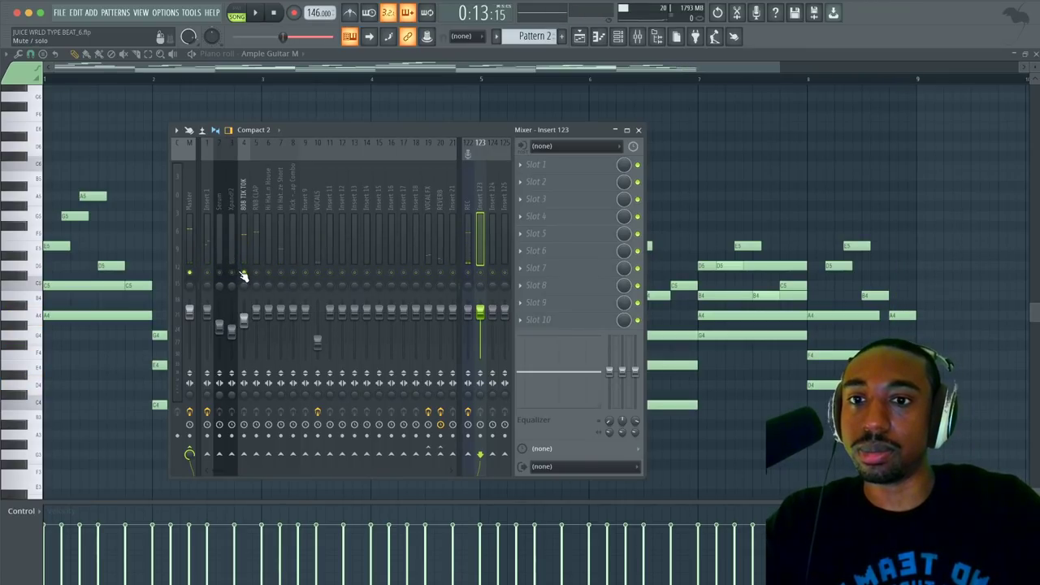
{"action": "right_click", "coordinate": [243, 274]}
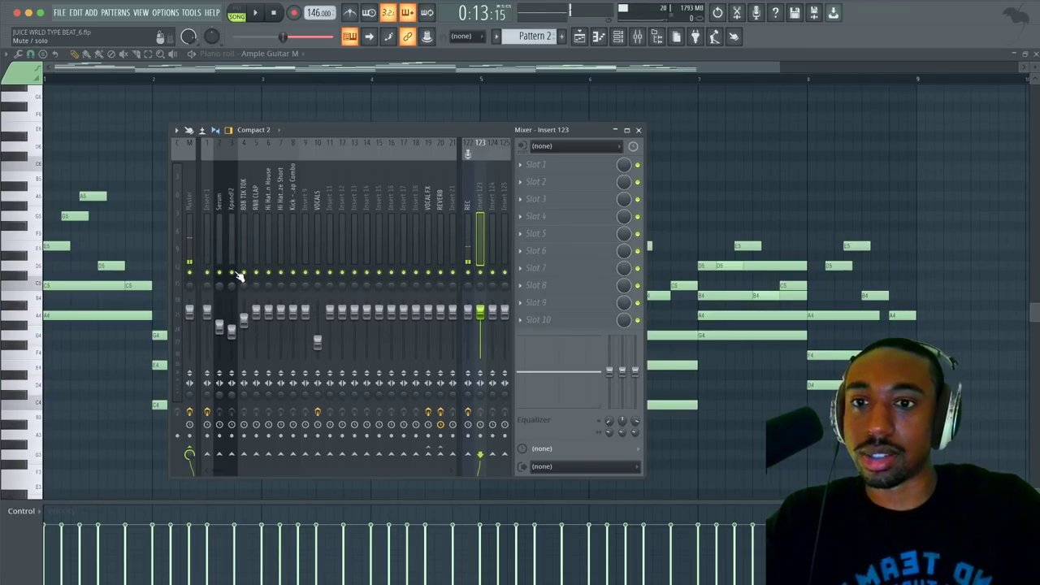
{"action": "right_click", "coordinate": [232, 273]}
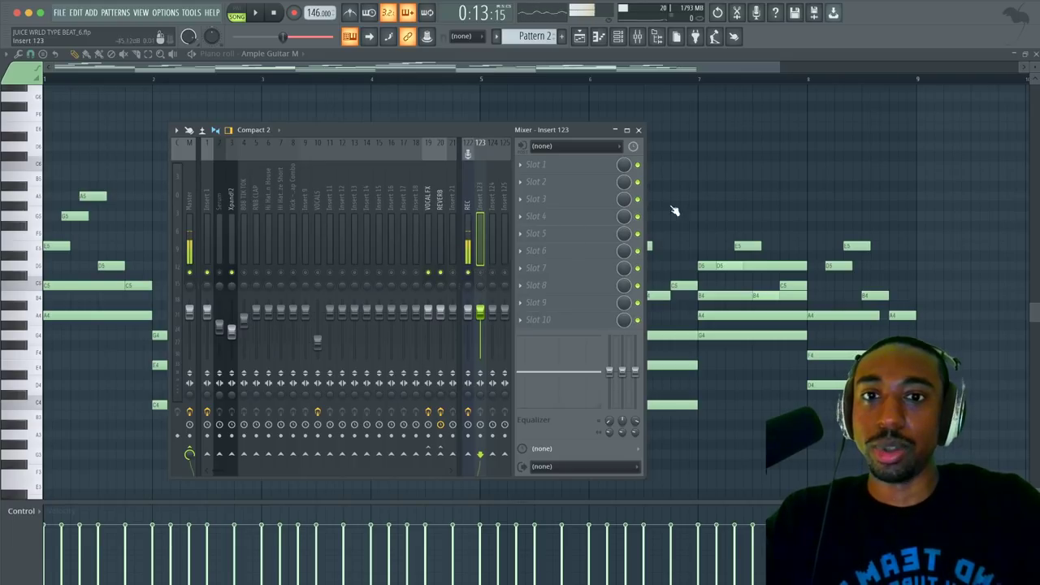
{"action": "key", "text": "F9"}
{"action": "key", "text": "space"}
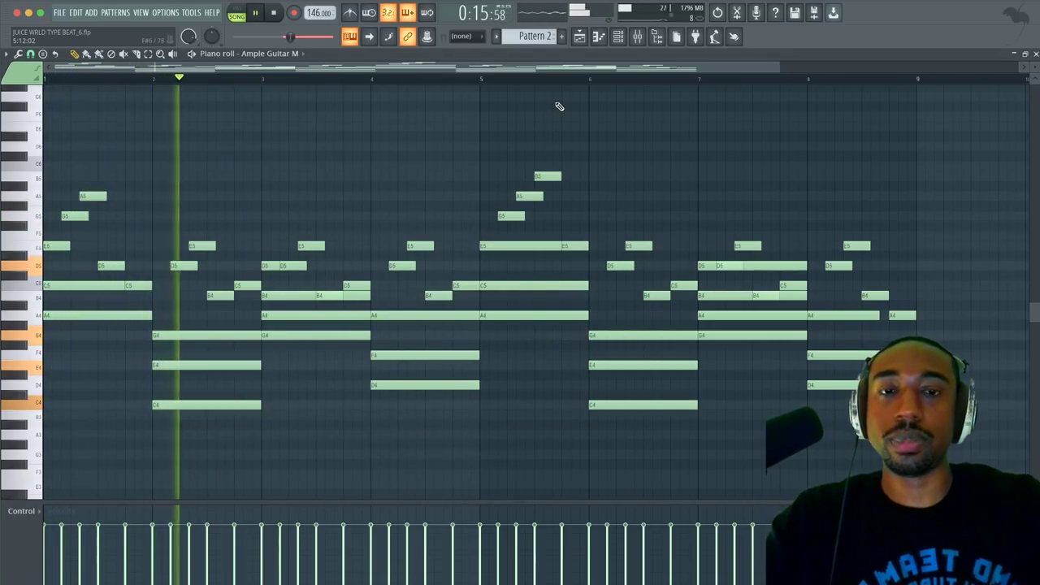
{"action": "key", "text": "space"}
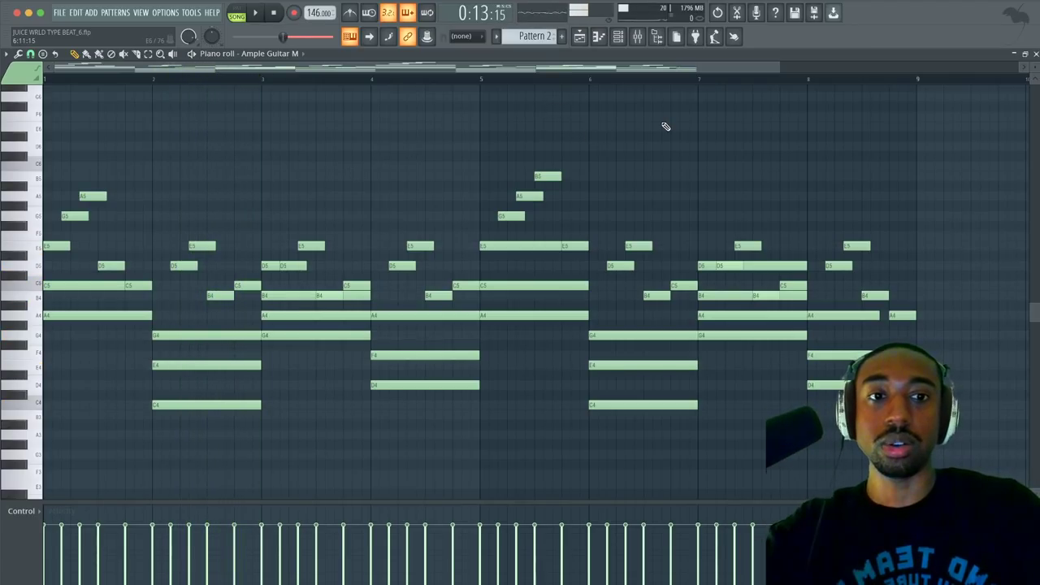
Step: Copy the chord notes of bars 1 to 4 to bars 9 to 12 at the same pitches
{"action": "scroll", "coordinate": [666, 126], "scroll_direction": "down", "scroll_amount": 1}
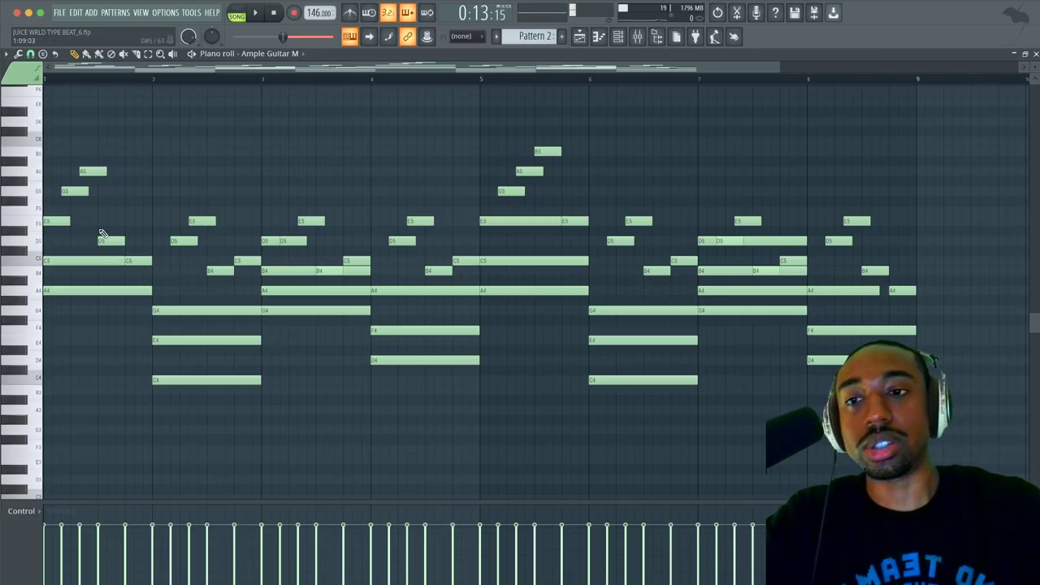
{"action": "left_click_drag", "start_coordinate": [58, 221], "coordinate": [58, 309]}
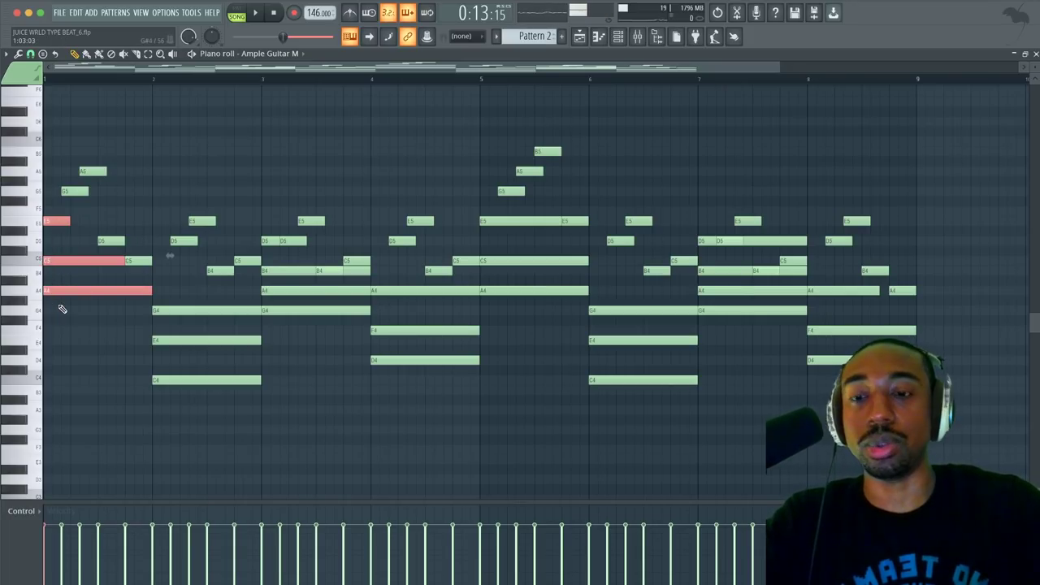
{"action": "left_click_drag", "start_coordinate": [54, 314], "coordinate": [51, 224]}
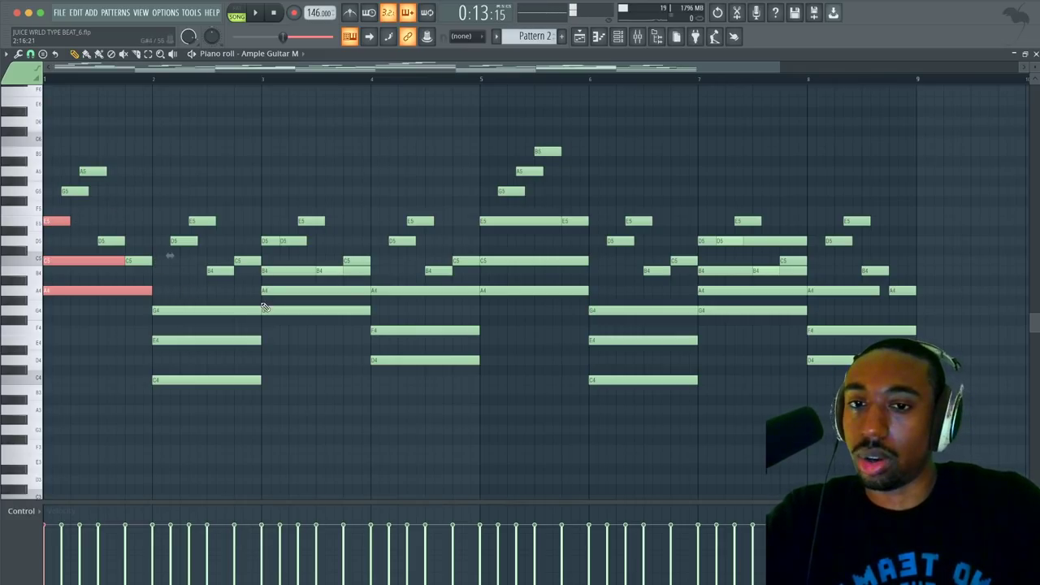
{"action": "left_click_drag", "start_coordinate": [415, 383], "coordinate": [409, 289]}
{"action": "left_click_drag", "start_coordinate": [319, 345], "coordinate": [302, 289]}
{"action": "left_click_drag", "start_coordinate": [266, 228], "coordinate": [265, 281]}
{"action": "left_click_drag", "start_coordinate": [200, 300], "coordinate": [182, 444]}
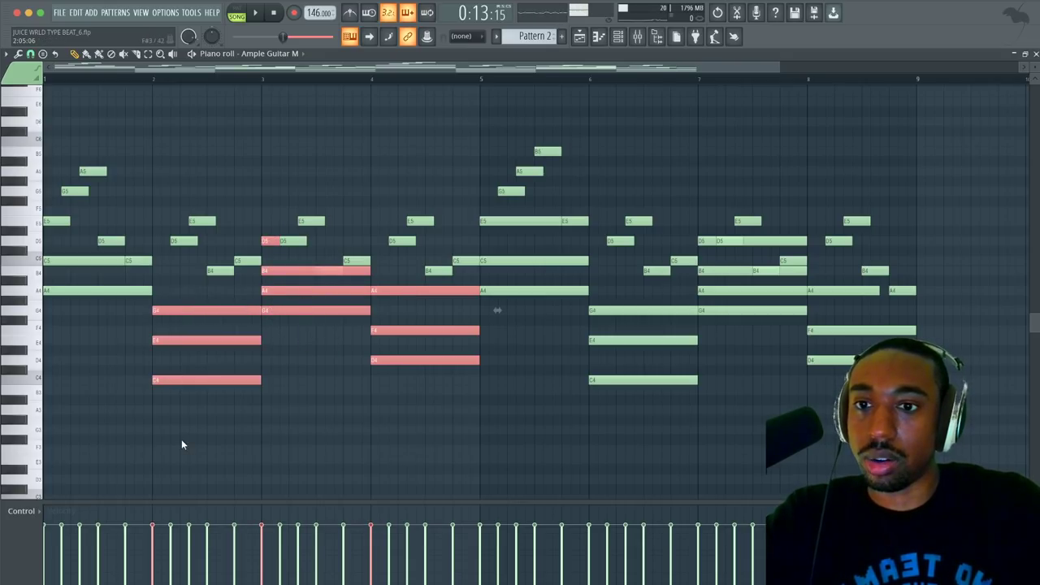
{"action": "mouse_move", "coordinate": [51, 194]}
{"action": "left_mouse_down"}
{"action": "mouse_move", "coordinate": [51, 313]}
{"action": "mouse_move", "coordinate": [547, 284]}
{"action": "mouse_move", "coordinate": [846, 244]}
{"action": "mouse_move", "coordinate": [934, 241]}
{"action": "mouse_move", "coordinate": [924, 241]}
{"action": "mouse_move", "coordinate": [931, 251]}
{"action": "left_mouse_up"}
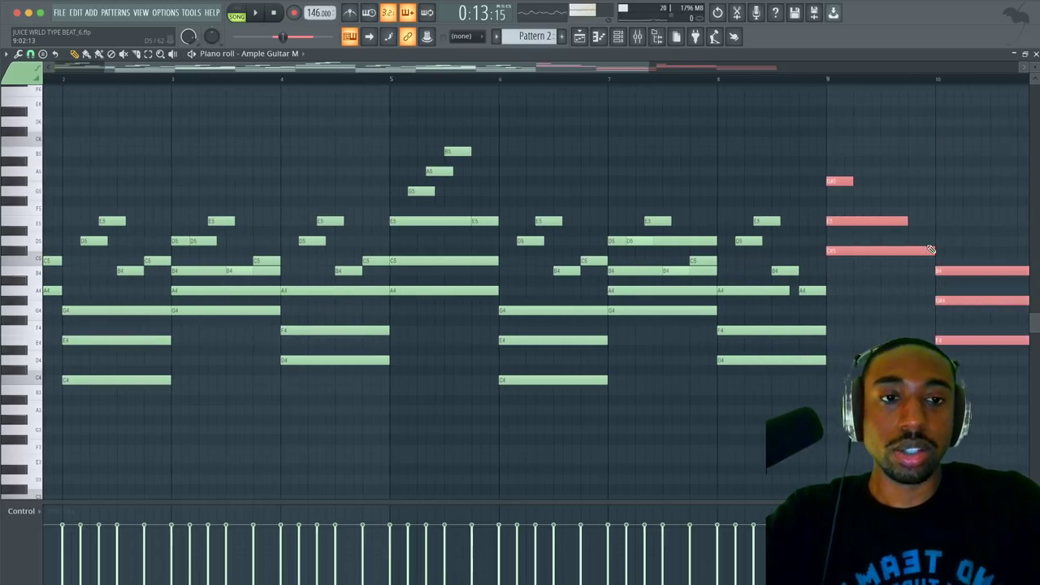
{"action": "scroll", "coordinate": [800, 281], "scroll_direction": "right", "scroll_amount": 2}
{"action": "left_click_drag", "start_coordinate": [754, 254], "coordinate": [755, 293]}
Step: Extend the copied chord notes in bars 9 to 12 so each chord fills its whole bar
{"action": "scroll", "coordinate": [755, 293], "scroll_direction": "right", "scroll_amount": 6}
{"action": "left_click_drag", "start_coordinate": [472, 209], "coordinate": [492, 272]}
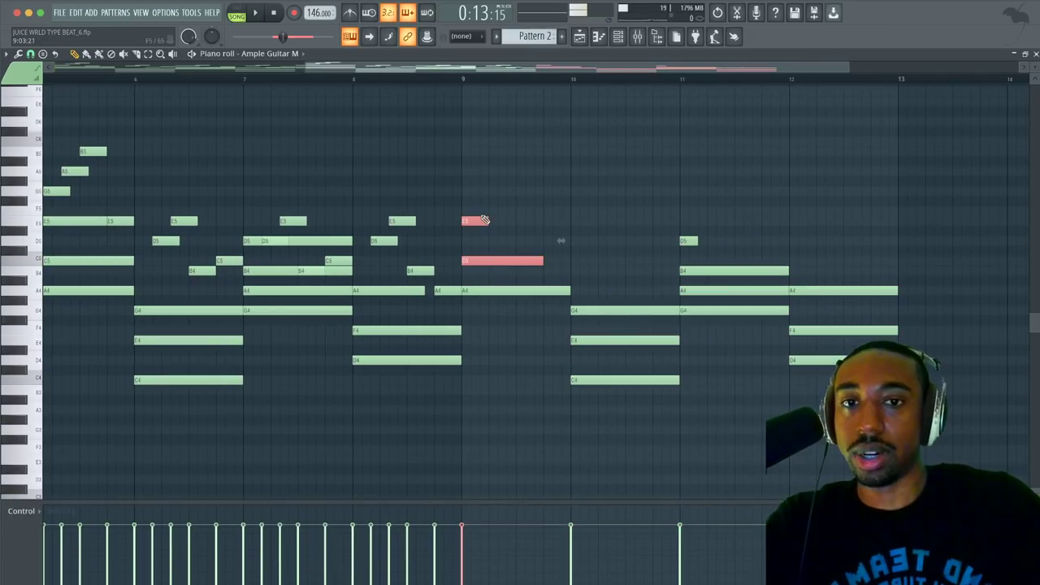
{"action": "left_click_drag", "start_coordinate": [476, 209], "coordinate": [803, 375]}
{"action": "key", "text": "ctrl+l"}
{"action": "key", "text": "Return"}
{"action": "double_click", "coordinate": [829, 52]}
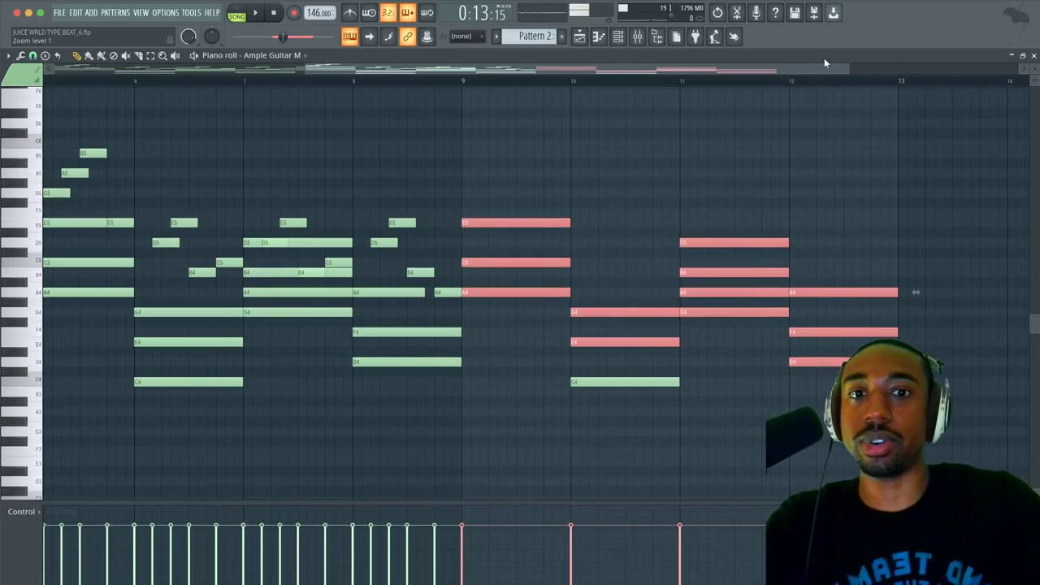
Step: Select bars 9 to 12 as the time range and delete the A4 note from the bar 11 chord
{"action": "left_click_drag", "start_coordinate": [463, 81], "coordinate": [898, 98]}
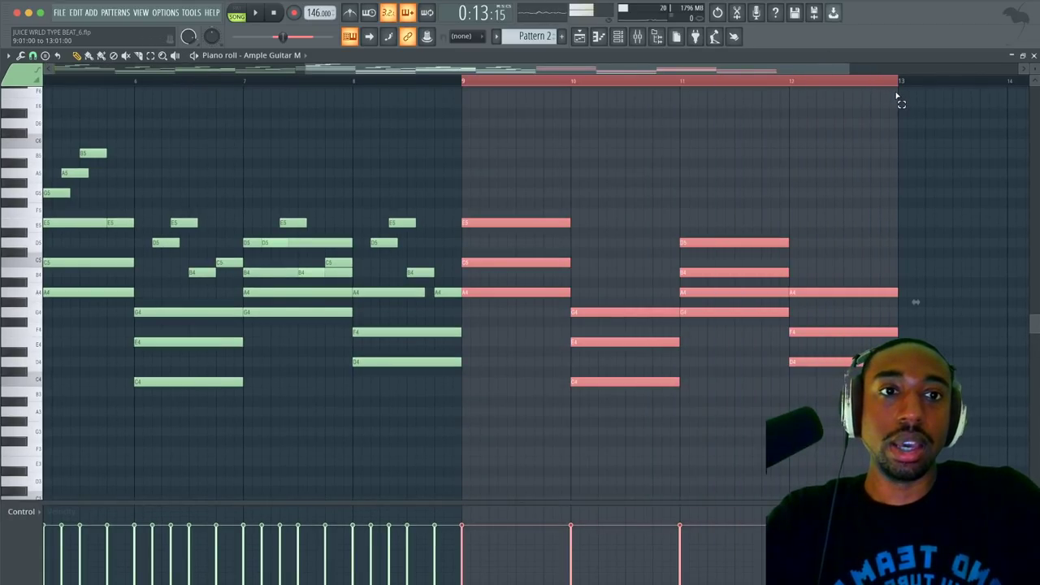
{"action": "right_click", "coordinate": [713, 275]}
{"action": "key", "text": "ctrl+z"}
{"action": "right_click", "coordinate": [712, 294]}
{"action": "key", "text": "ctrl+d"}
{"action": "scroll", "coordinate": [620, 191], "scroll_direction": "right", "scroll_amount": 3}
{"action": "scroll", "coordinate": [620, 191], "scroll_direction": "up", "scroll_amount": 1}
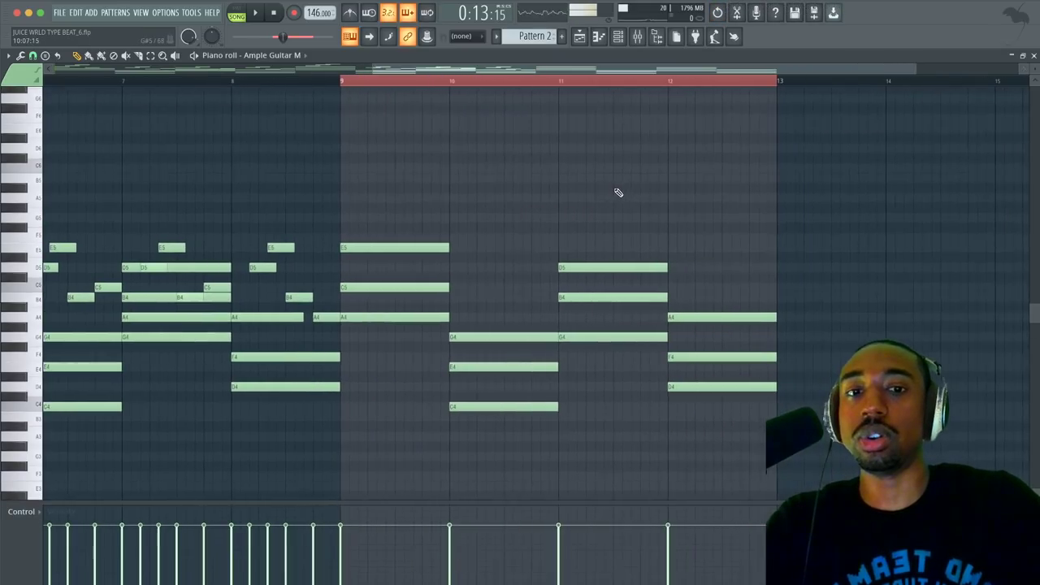
Step: Highlight the four chords in bars 9 to 12 one after another to examine their notes
{"action": "scroll", "coordinate": [620, 191], "scroll_direction": "right", "scroll_amount": 1}
{"action": "scroll", "coordinate": [620, 191], "scroll_direction": "down", "scroll_amount": 1}
{"action": "left_click_drag", "start_coordinate": [392, 204], "coordinate": [365, 357]}
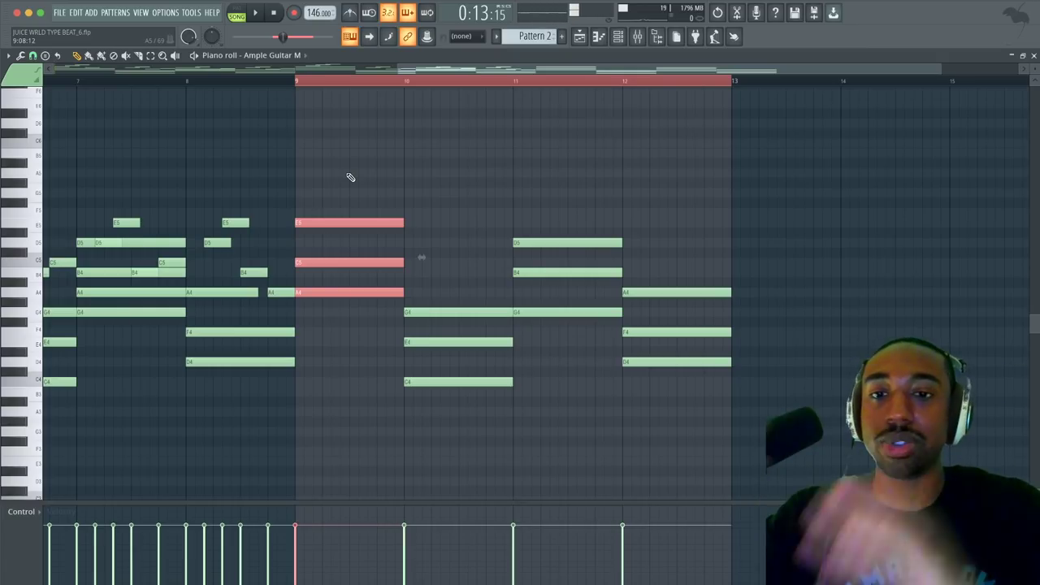
{"action": "left_click_drag", "start_coordinate": [352, 173], "coordinate": [355, 317]}
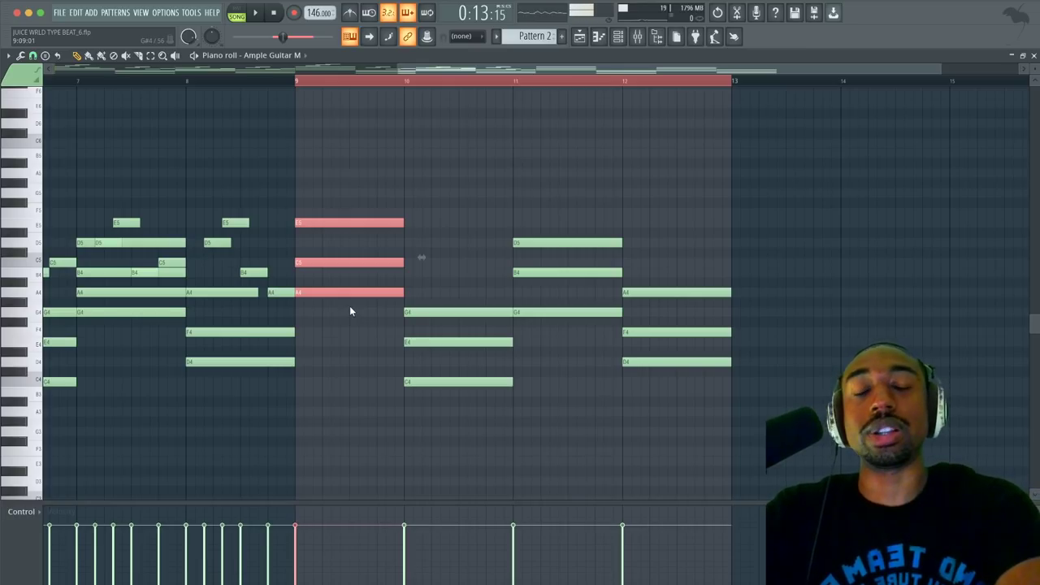
{"action": "scroll", "coordinate": [347, 213], "scroll_direction": "right", "scroll_amount": 3}
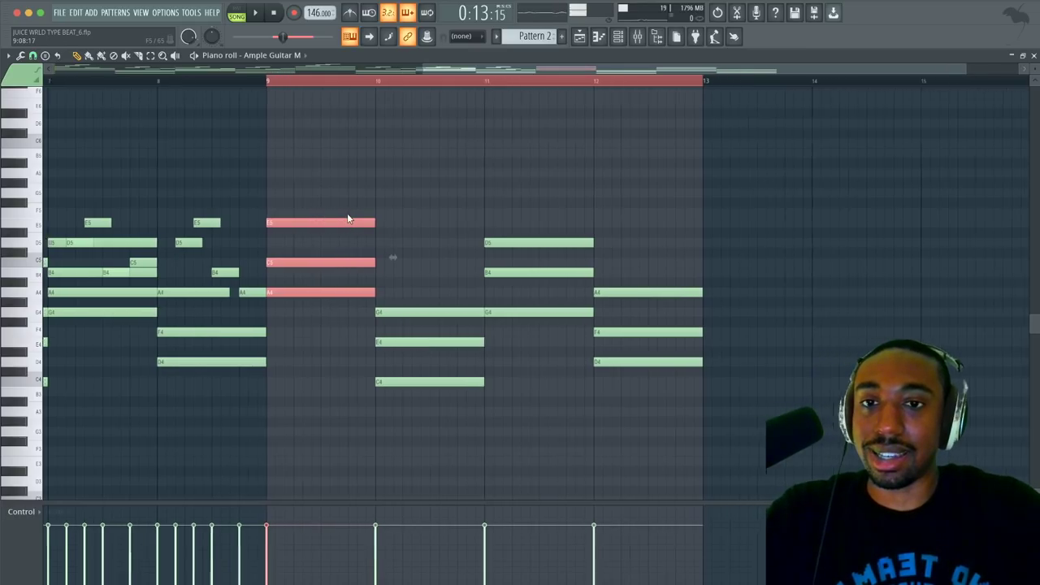
{"action": "scroll", "coordinate": [341, 213], "scroll_direction": "down", "scroll_amount": 1}
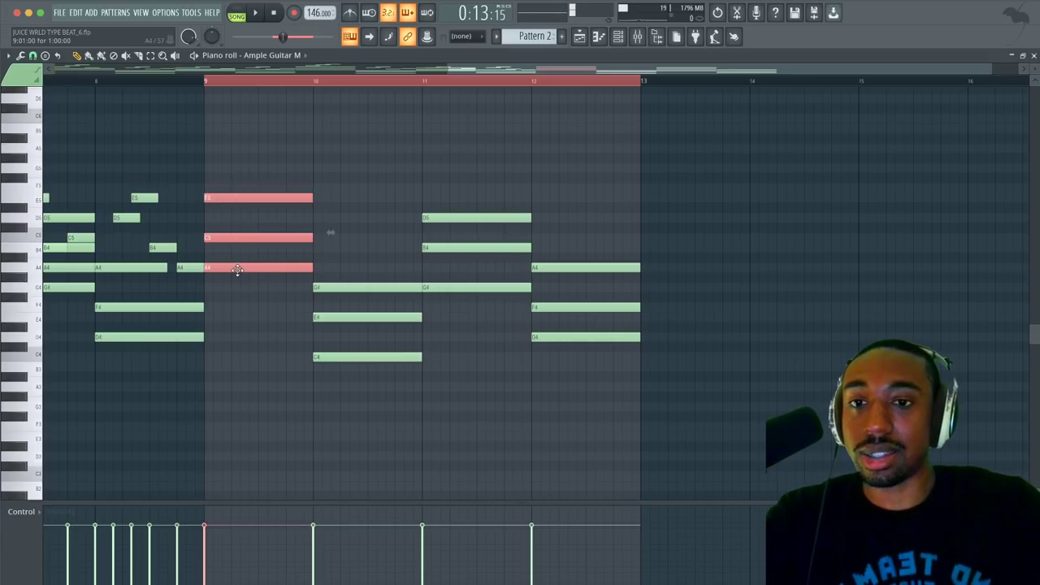
{"action": "left_click_drag", "start_coordinate": [370, 254], "coordinate": [370, 407]}
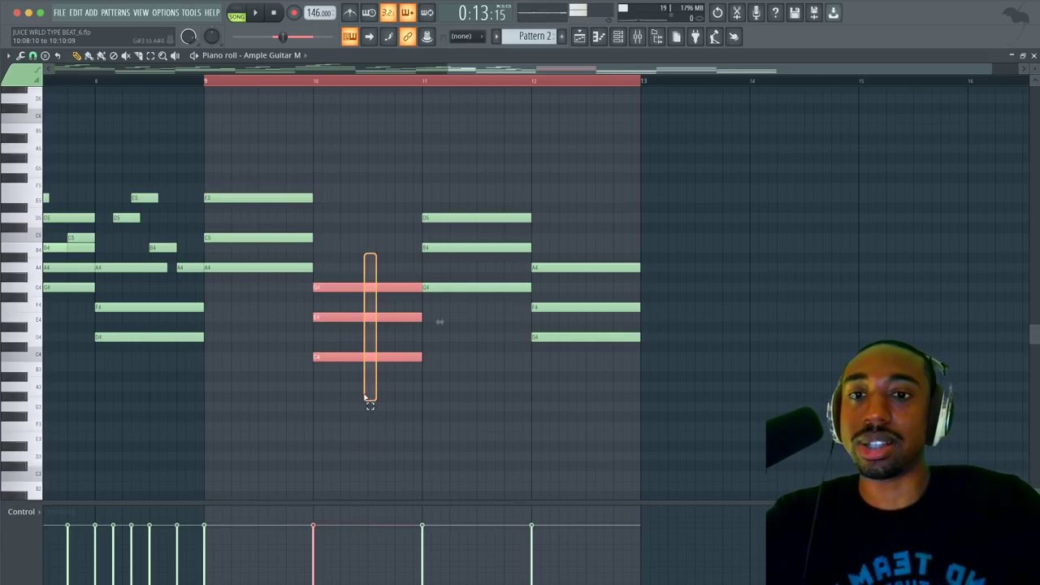
{"action": "left_click_drag", "start_coordinate": [459, 308], "coordinate": [459, 219]}
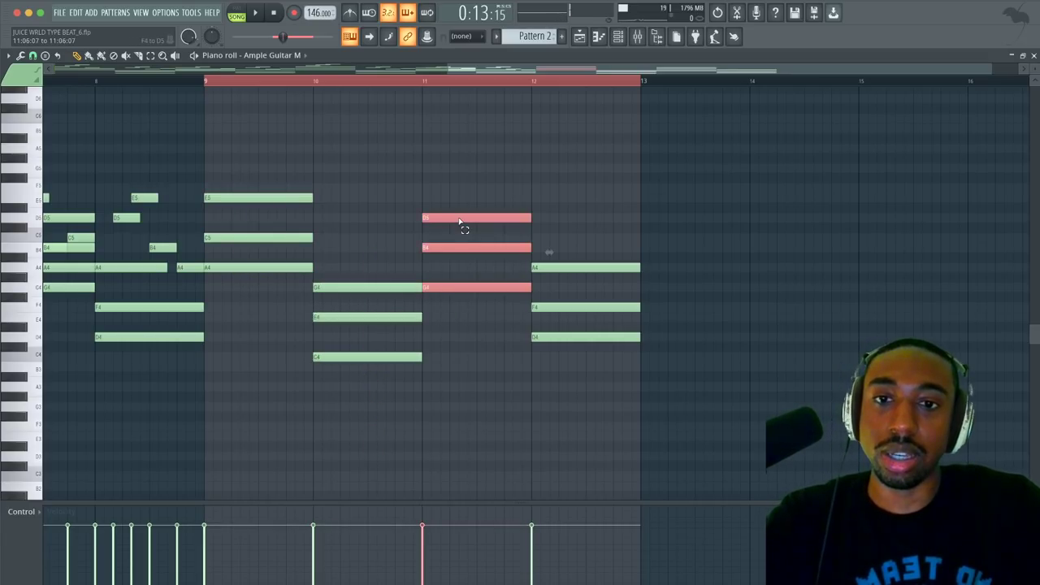
{"action": "left_click_drag", "start_coordinate": [562, 233], "coordinate": [558, 361]}
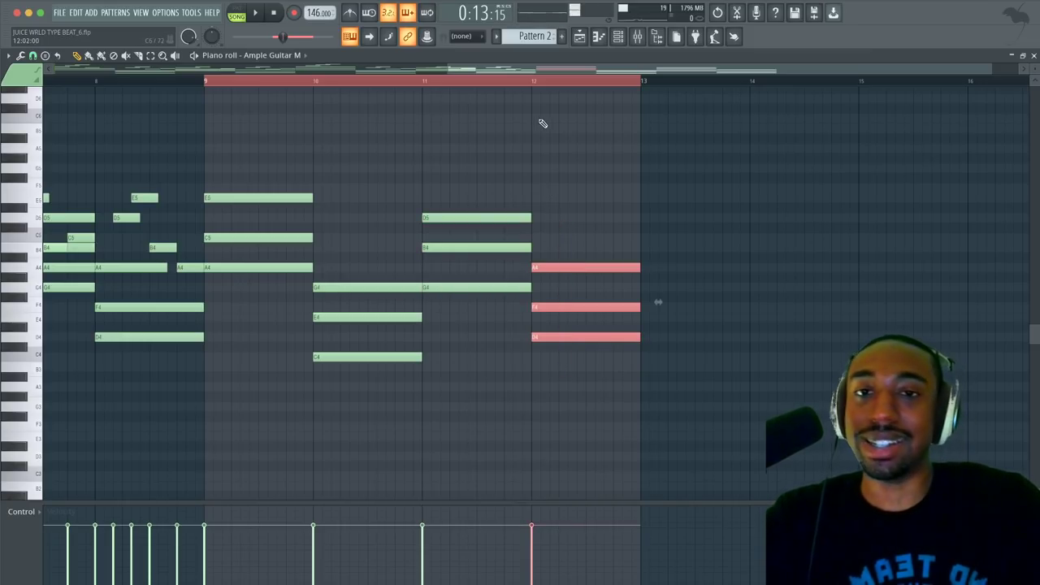
Step: Switch playback to pattern mode and play the four chords in bars 9 to 12
{"action": "left_click", "coordinate": [618, 37]}
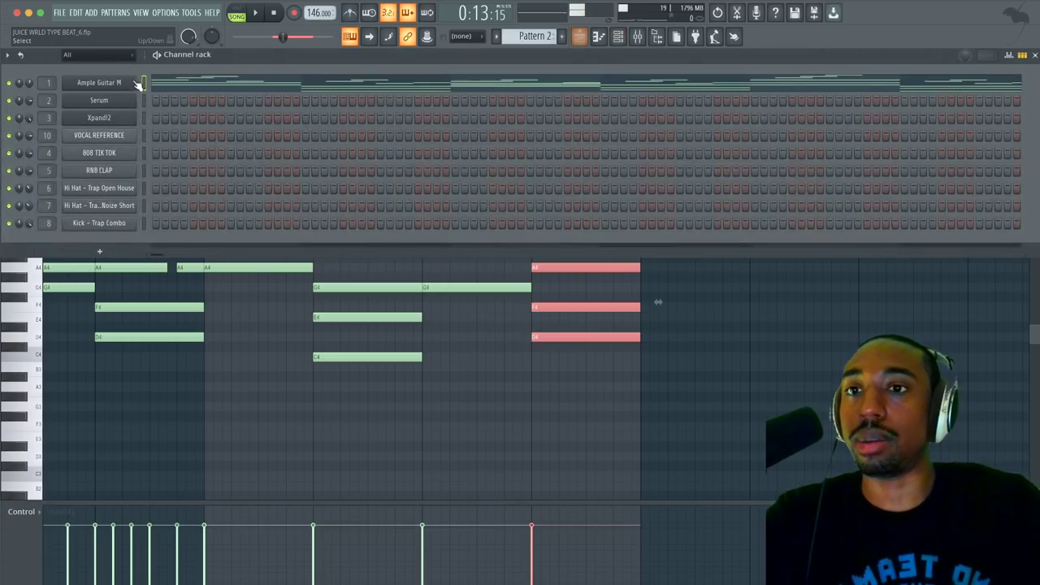
{"action": "left_click", "coordinate": [480, 378]}
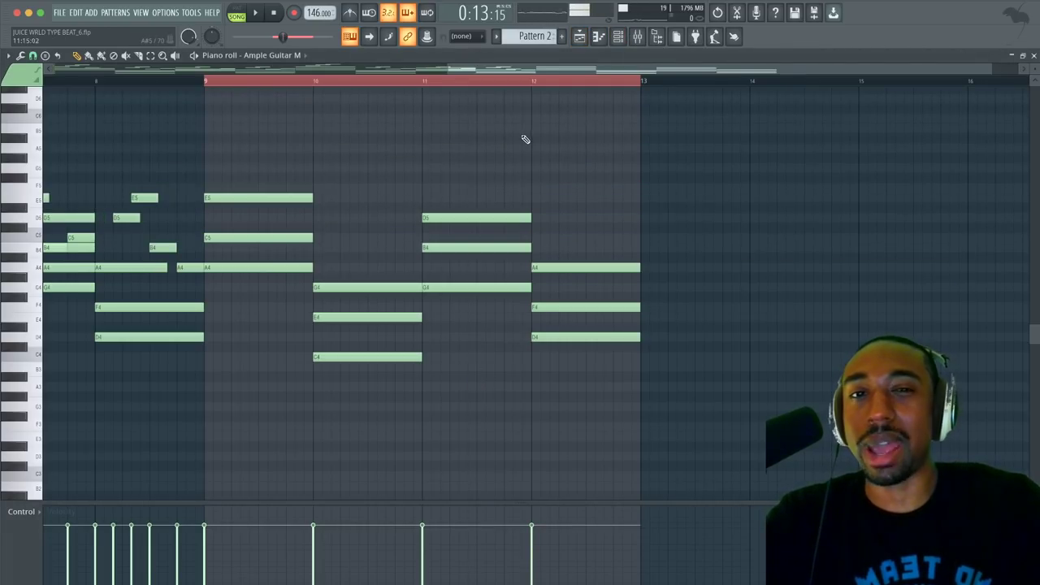
{"action": "left_click", "coordinate": [238, 13]}
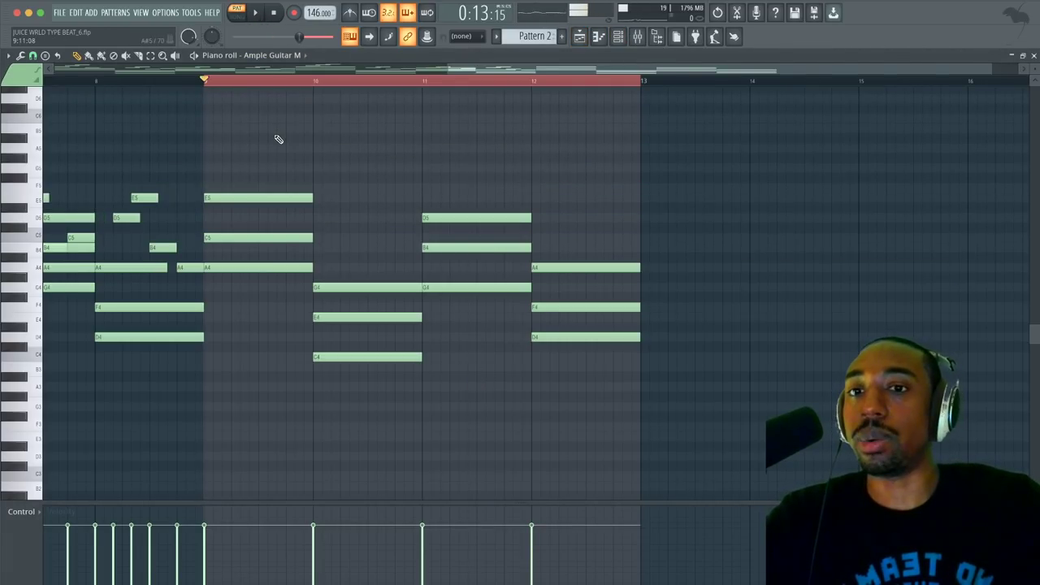
{"action": "key", "text": "space"}
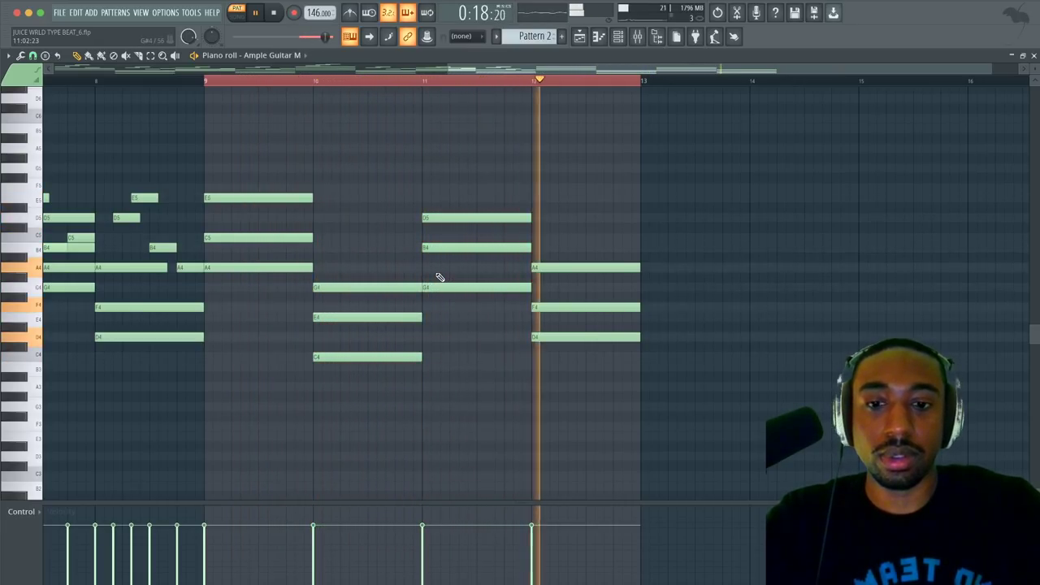
{"action": "key", "text": "space"}
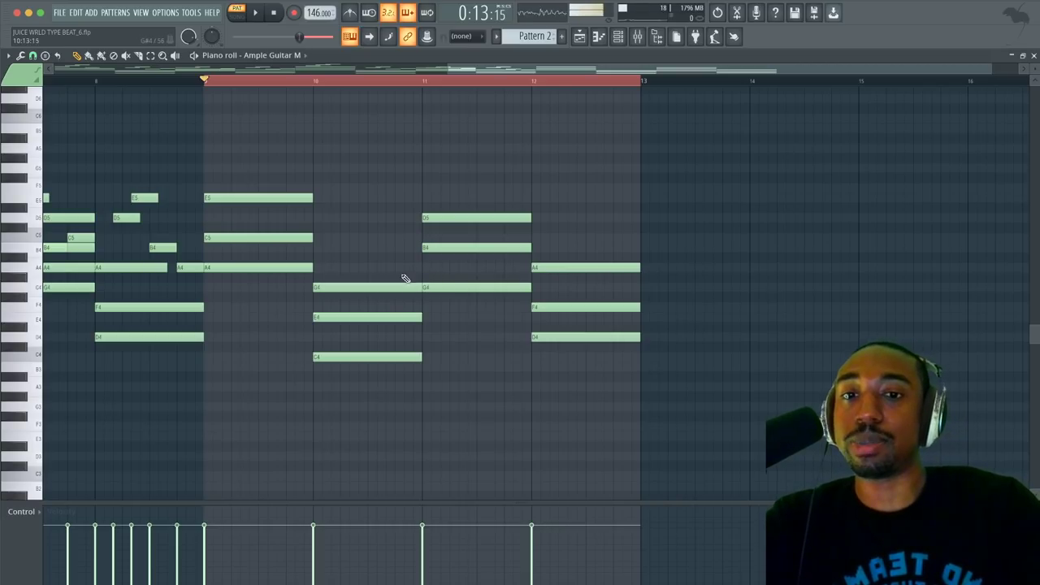
Step: Add an A4 note lasting the full bar to the bar 11 chord and play the progression
{"action": "left_click", "coordinate": [433, 269]}
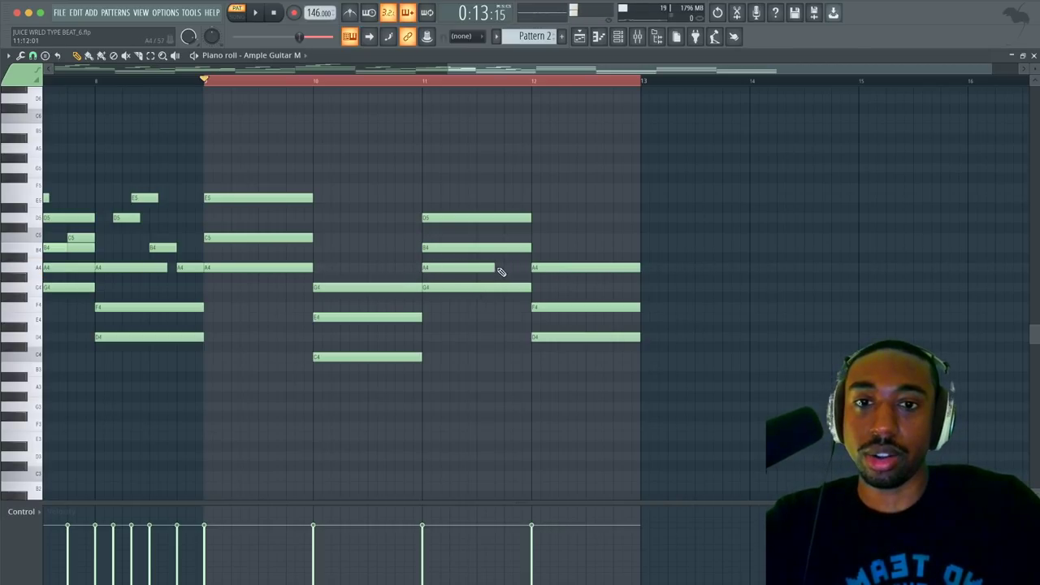
{"action": "left_click_drag", "start_coordinate": [529, 267], "coordinate": [550, 290]}
{"action": "key", "text": "space"}
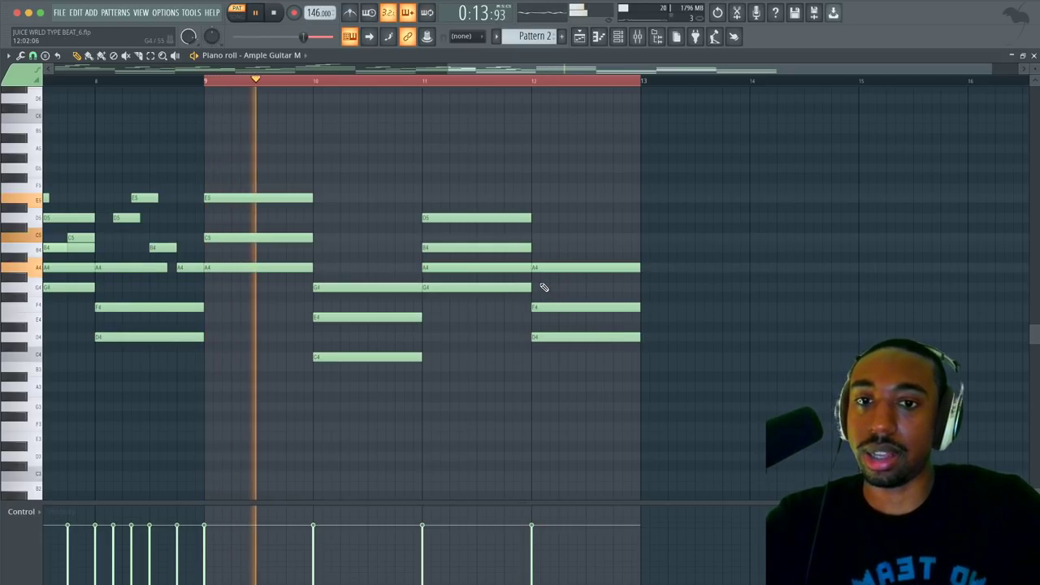
Step: Delete the A4 note from the bar 11 chord, then redraw an A4 ending at bar 12 to compare the sound during playback
{"action": "right_click", "coordinate": [488, 268]}
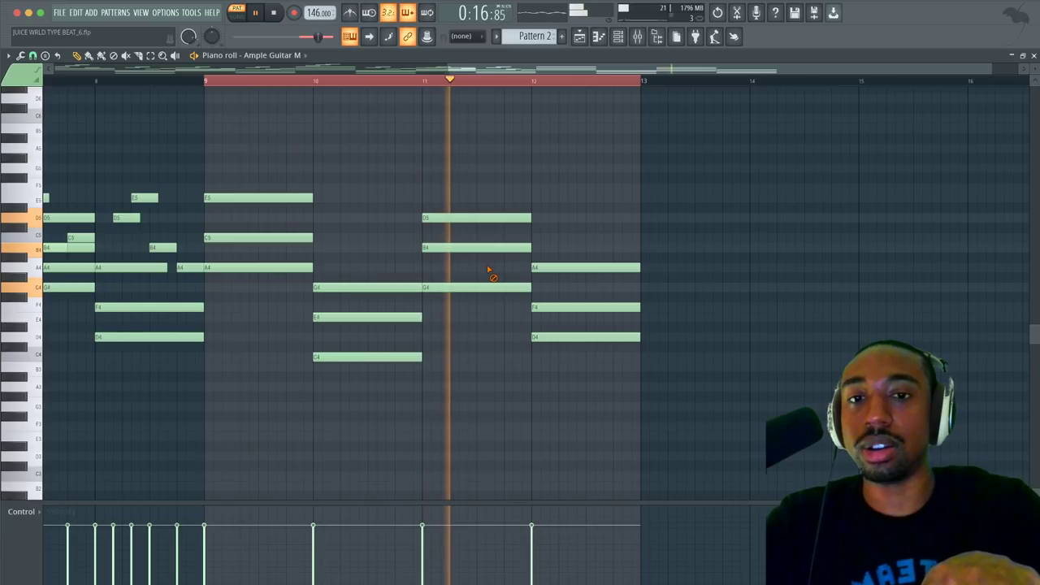
{"action": "key", "text": "space"}
{"action": "key", "text": "space"}
{"action": "left_click", "coordinate": [449, 268]}
{"action": "mouse_move", "coordinate": [533, 268]}
{"action": "left_mouse_down"}
{"action": "mouse_move", "coordinate": [555, 267]}
{"action": "mouse_move", "coordinate": [504, 268]}
{"action": "mouse_move", "coordinate": [531, 267]}
{"action": "left_mouse_up"}
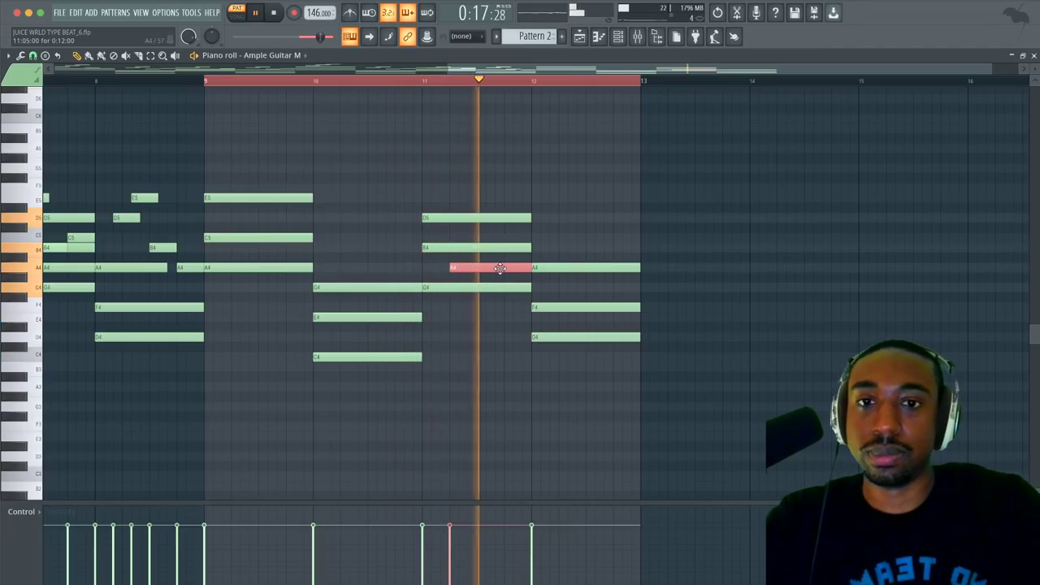
{"action": "key", "text": "space"}
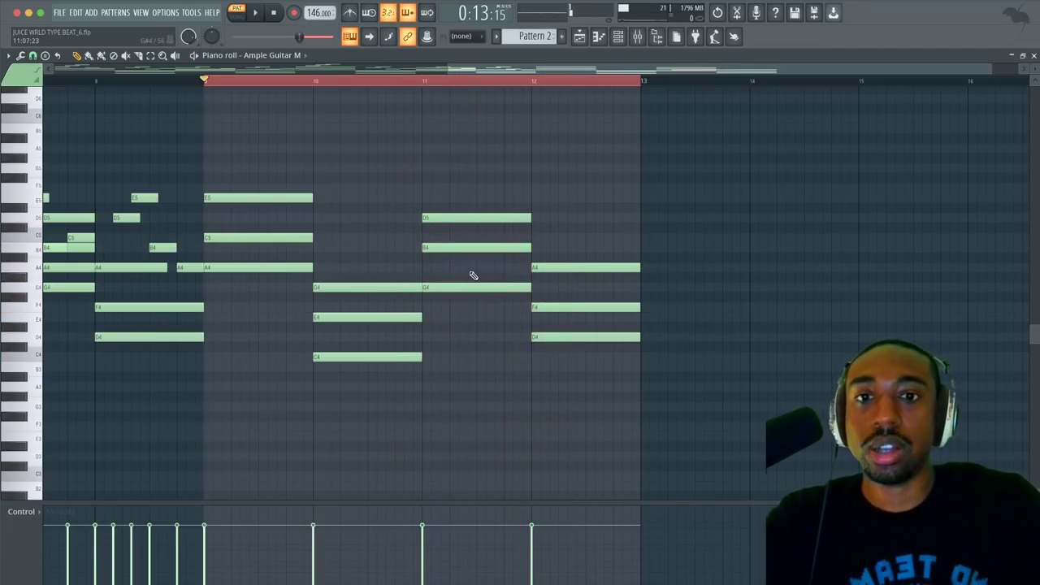
Step: Delete the four chords in bars 9 to 12 and clear the time selection
{"action": "scroll", "coordinate": [438, 289], "scroll_direction": "down", "scroll_amount": 1}
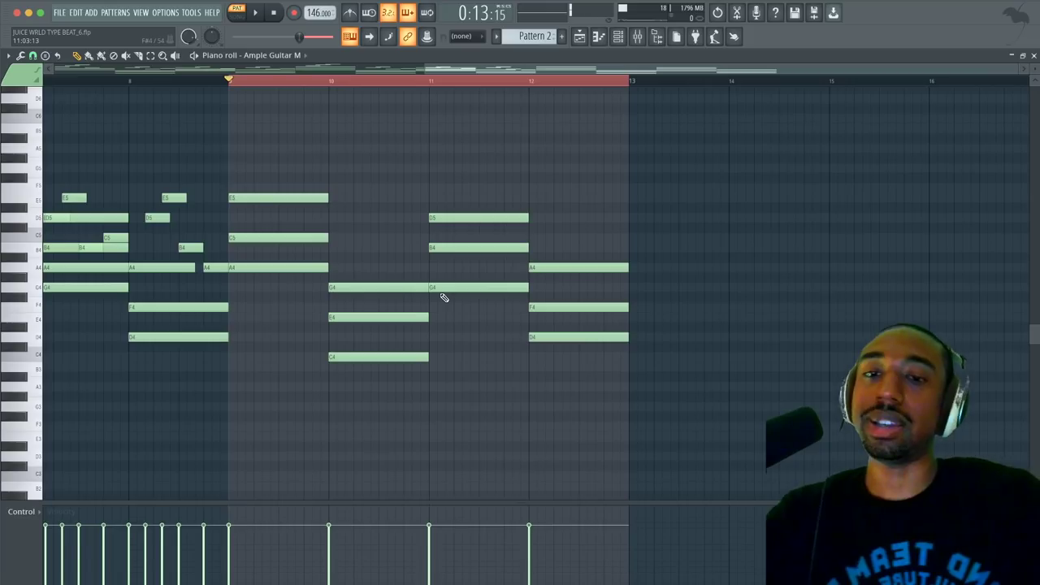
{"action": "left_click_drag", "start_coordinate": [604, 372], "coordinate": [288, 158]}
{"action": "key", "text": "Delete"}
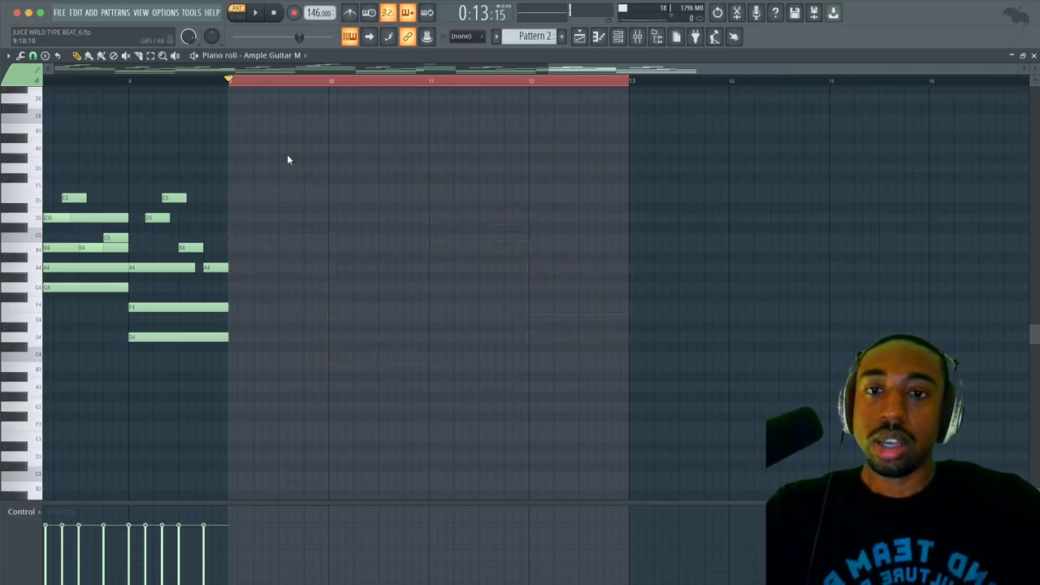
{"action": "scroll", "coordinate": [288, 158], "scroll_direction": "up", "scroll_amount": 3}
{"action": "scroll", "coordinate": [288, 156], "scroll_direction": "left", "scroll_amount": 4}
{"action": "scroll", "coordinate": [288, 156], "scroll_direction": "up", "scroll_amount": 2}
{"action": "scroll", "coordinate": [289, 156], "scroll_direction": "down", "scroll_amount": 3}
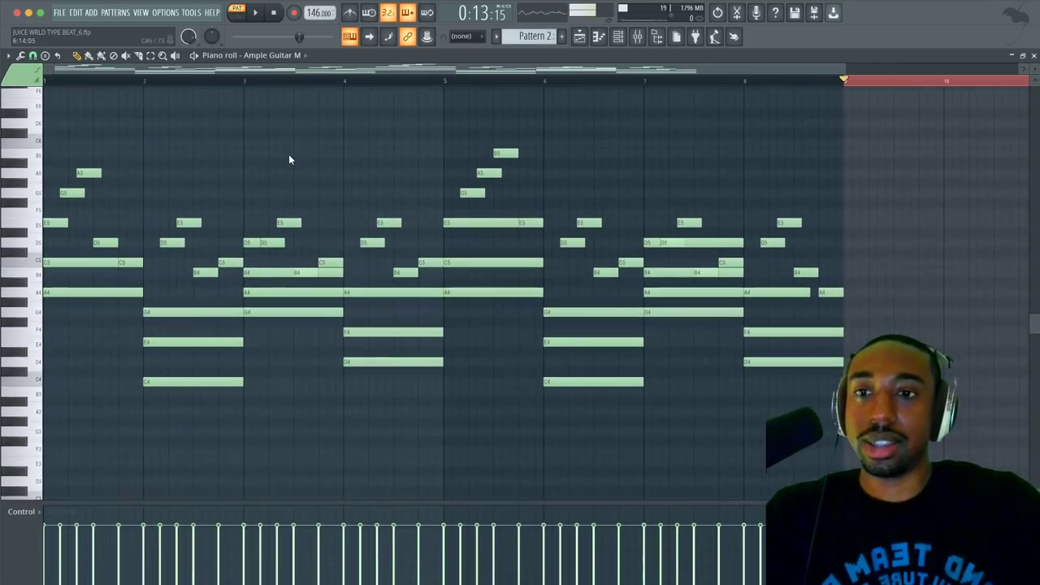
{"action": "right_click", "coordinate": [190, 83]}
{"action": "left_click", "coordinate": [32, 56]}
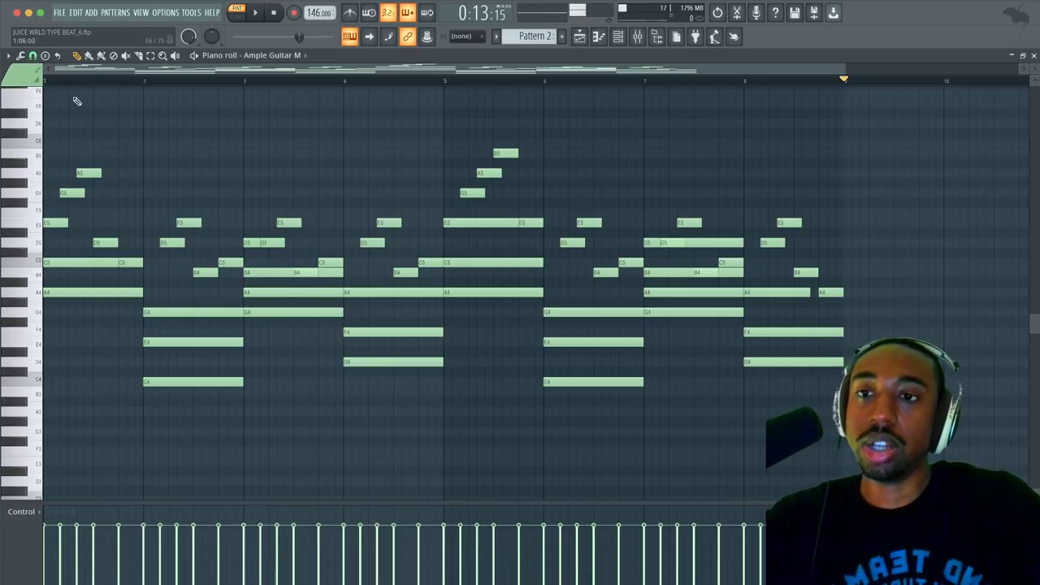
Step: Highlight the bar 1 melody notes E5, G5, A5, D5 and C5 above the chord to examine them
{"action": "left_click_drag", "start_coordinate": [44, 160], "coordinate": [130, 246]}
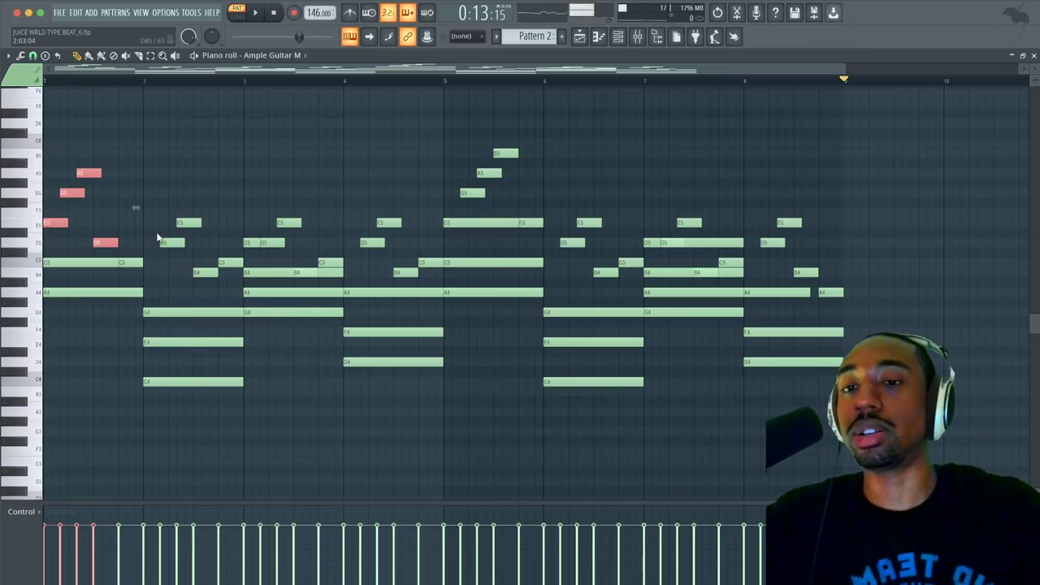
{"action": "left_click", "coordinate": [161, 240]}
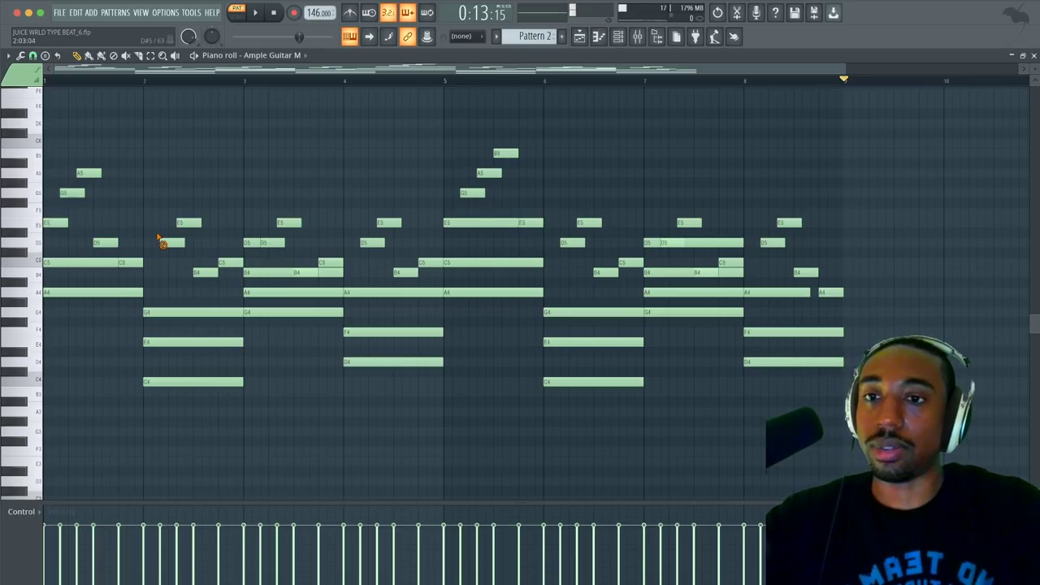
{"action": "key", "text": "space"}
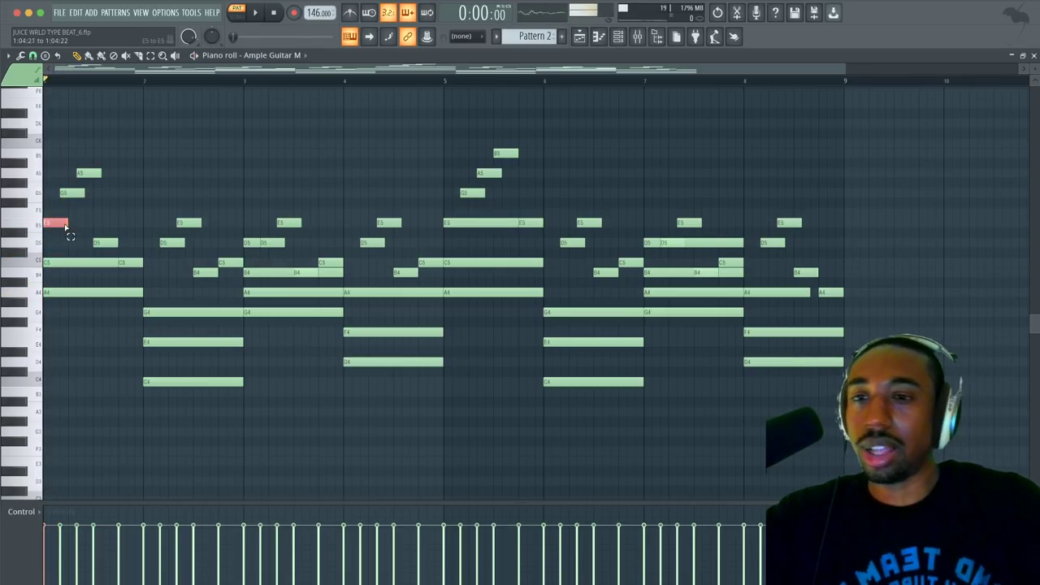
{"action": "left_click", "coordinate": [73, 195]}
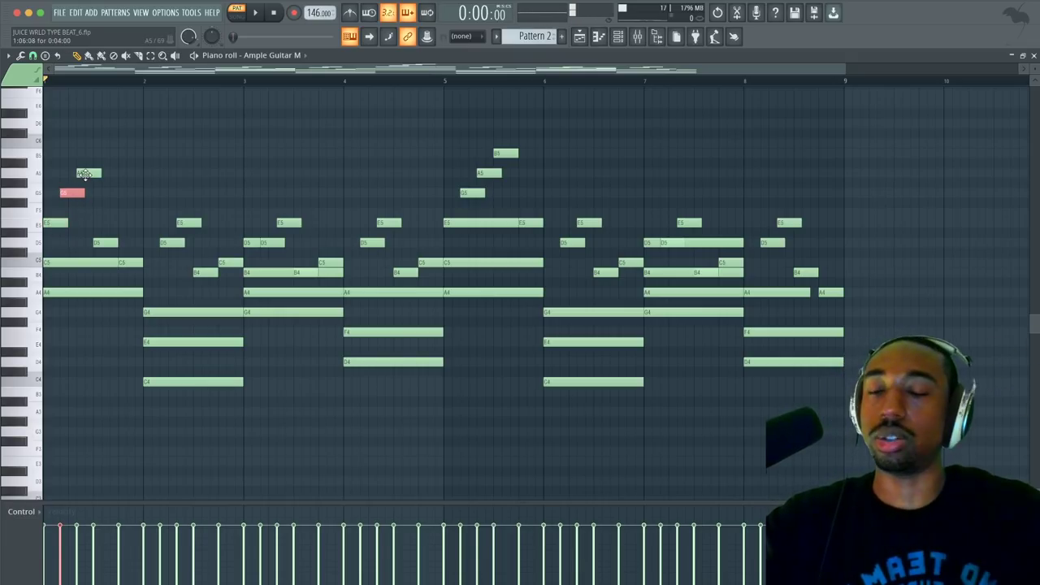
{"action": "left_click_drag", "start_coordinate": [102, 158], "coordinate": [66, 194]}
{"action": "left_click", "coordinate": [97, 200], "text": "ctrl"}
{"action": "left_click", "coordinate": [90, 216], "text": "ctrl"}
{"action": "left_click_drag", "start_coordinate": [45, 237], "coordinate": [95, 165], "text": "ctrl"}
{"action": "left_click", "coordinate": [50, 226], "text": "ctrl"}
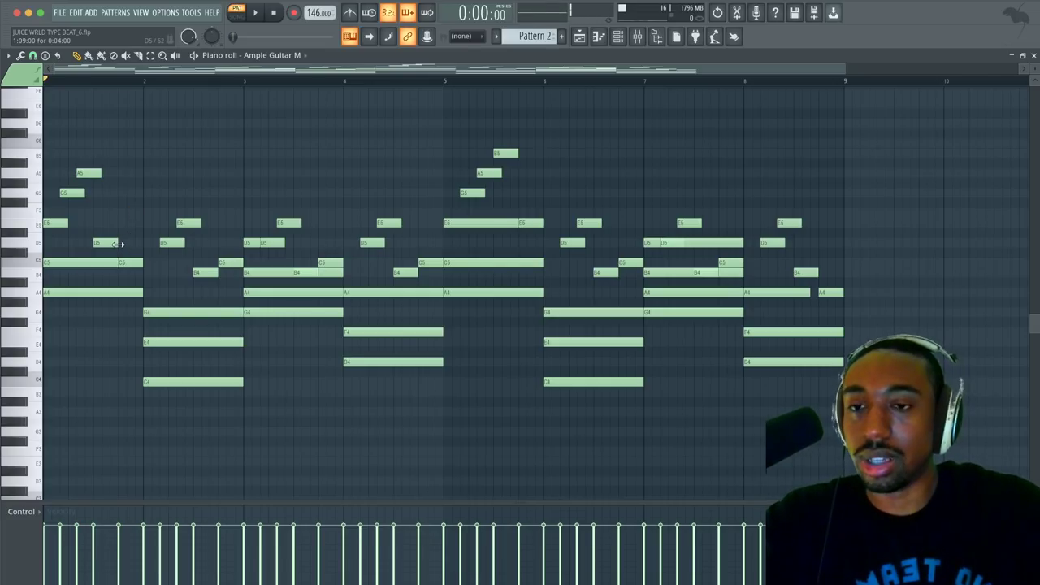
{"action": "left_click_drag", "start_coordinate": [64, 231], "coordinate": [126, 127]}
{"action": "left_click", "coordinate": [112, 245], "text": "shift+super"}
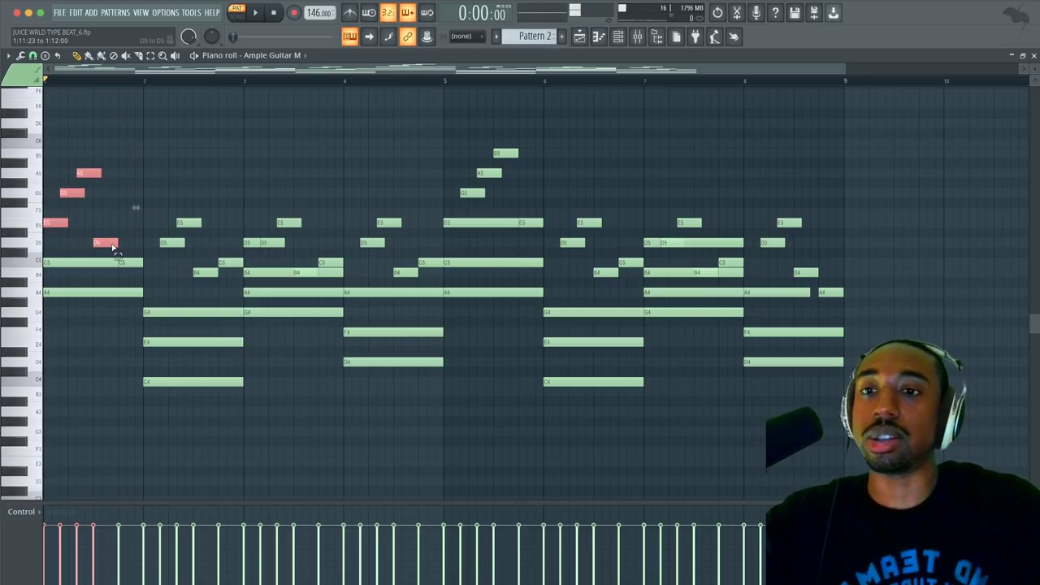
{"action": "key", "text": "space"}
{"action": "key", "text": "space"}
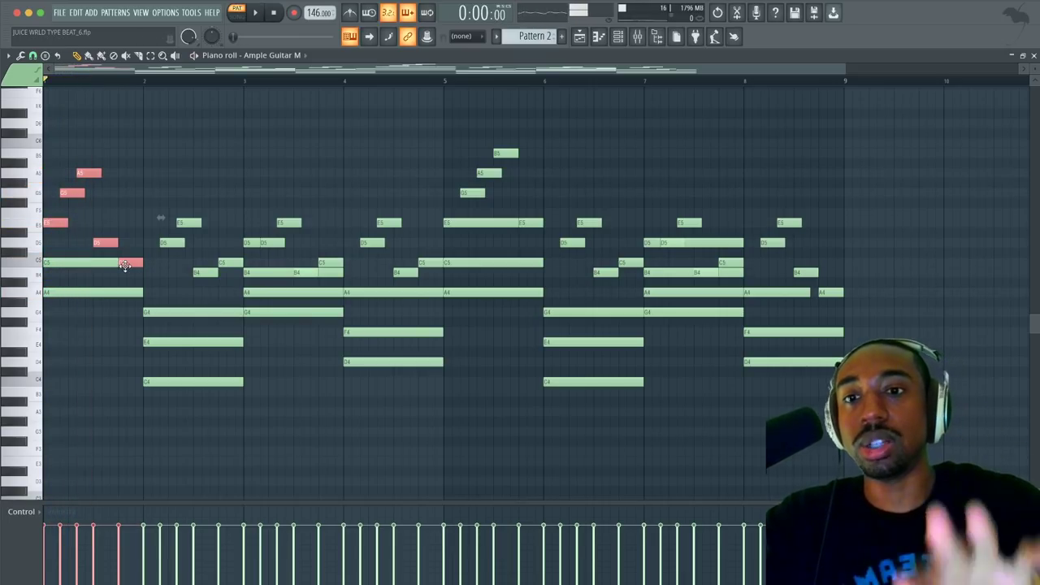
Step: Highlight the bar 2 melody notes D5, E5, B4 and C5 to examine the answering phrase
{"action": "left_click_drag", "start_coordinate": [179, 243], "coordinate": [195, 226]}
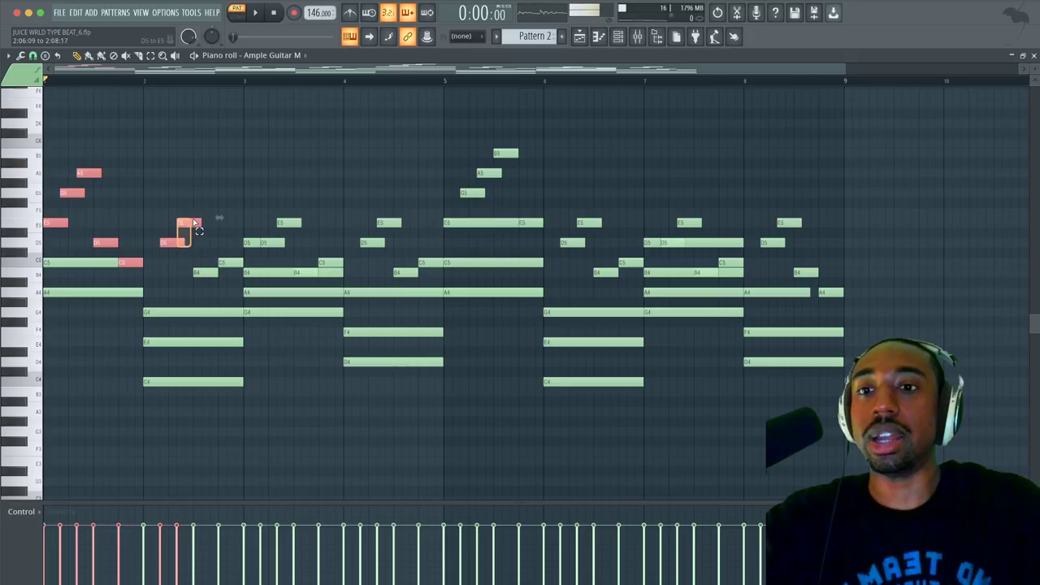
{"action": "left_click_drag", "start_coordinate": [213, 282], "coordinate": [248, 254]}
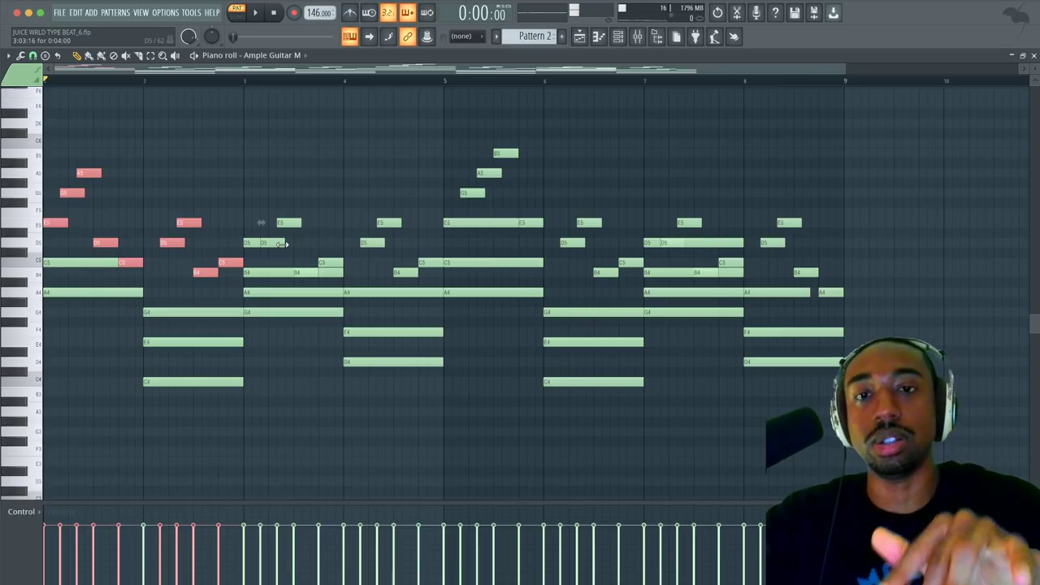
{"action": "left_click_drag", "start_coordinate": [168, 208], "coordinate": [234, 281]}
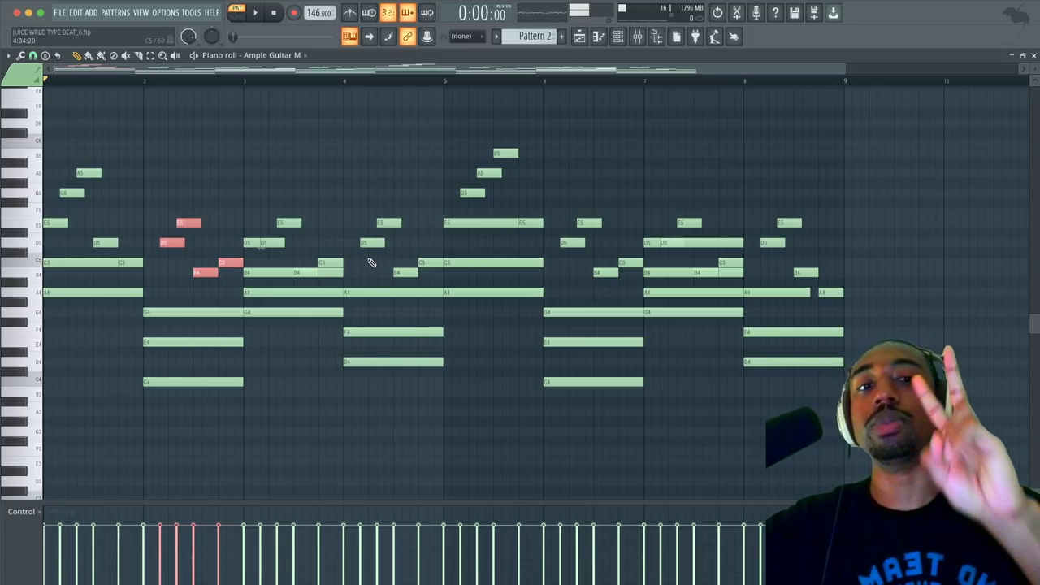
Step: Play the pattern and delete the A4 notes from the bar 3 and bar 7 chords
{"action": "key", "text": "space"}
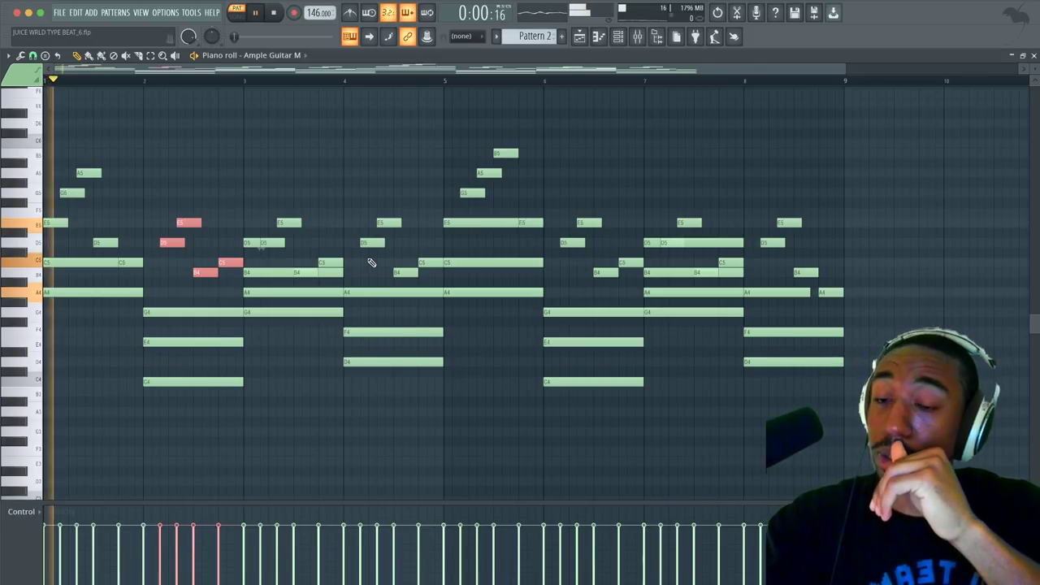
{"action": "left_click", "coordinate": [333, 199]}
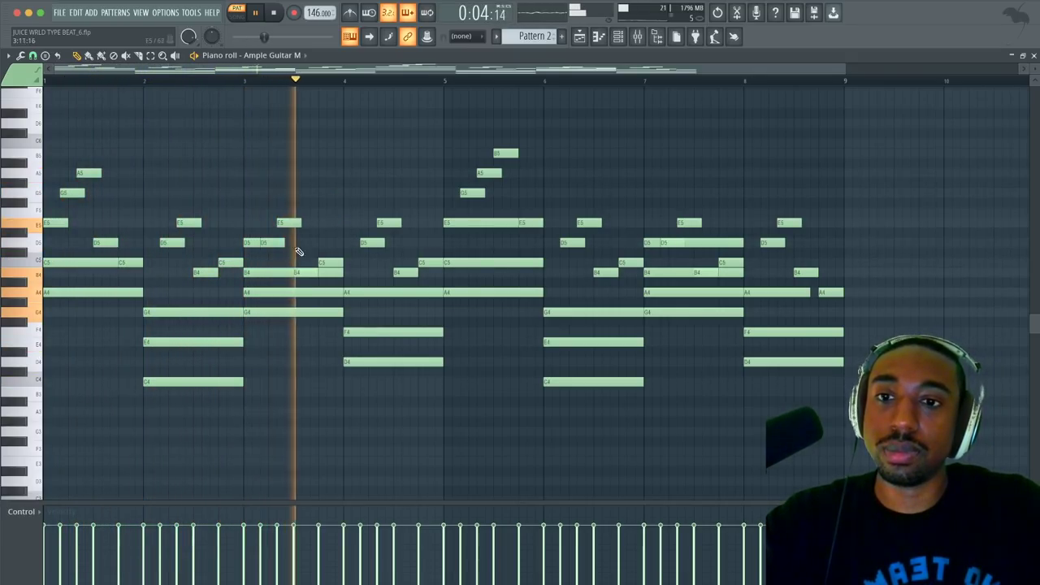
{"action": "key", "text": "space"}
{"action": "right_click", "coordinate": [278, 292]}
{"action": "key", "text": "space"}
{"action": "right_click", "coordinate": [655, 292]}
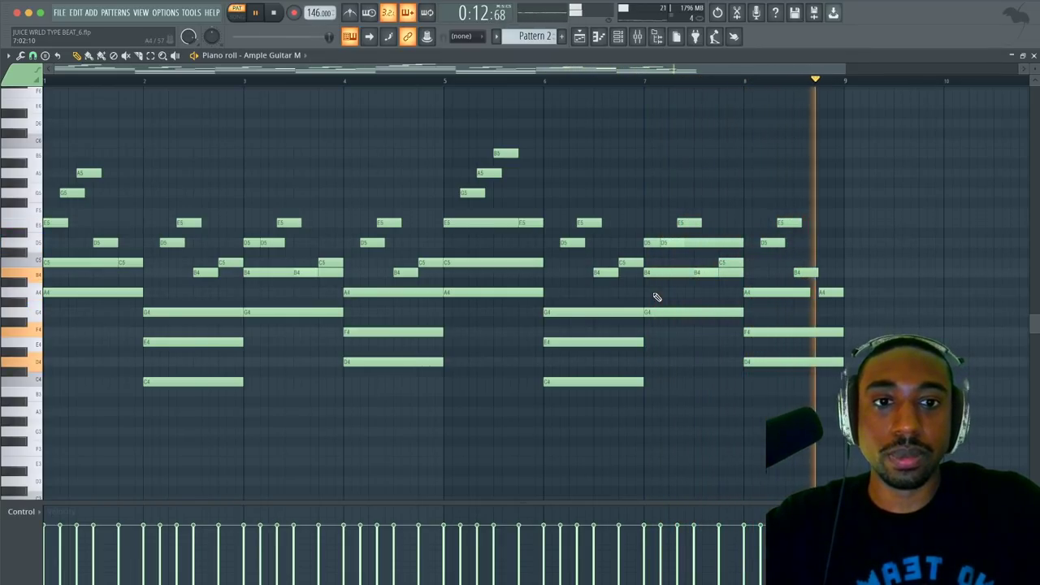
{"action": "key", "text": "space"}
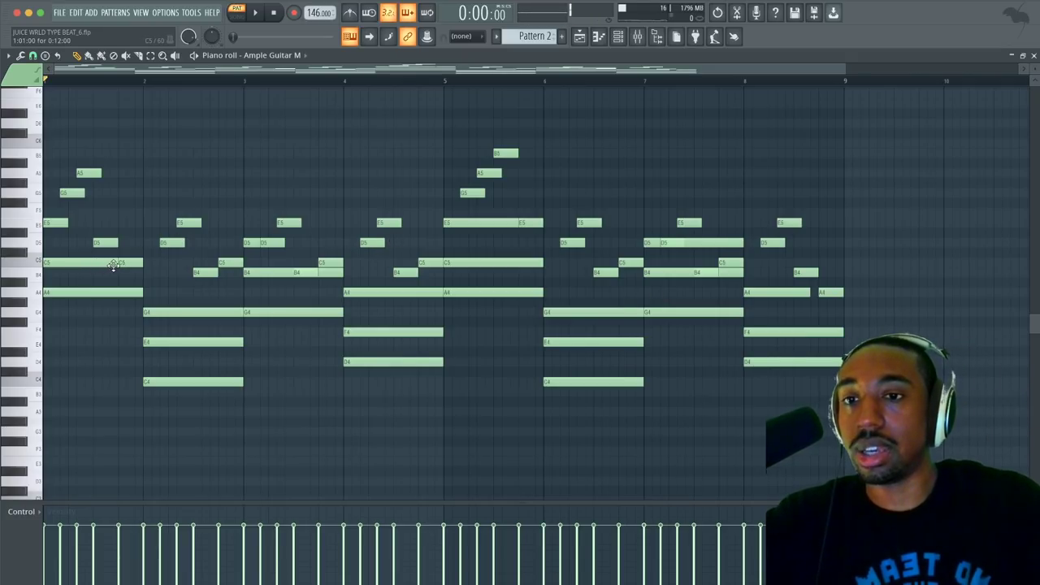
Step: Highlight the bar 1 and bar 2 melody phrases in turn, clear the selection and play the pattern
{"action": "left_click_drag", "start_coordinate": [123, 249], "coordinate": [65, 167]}
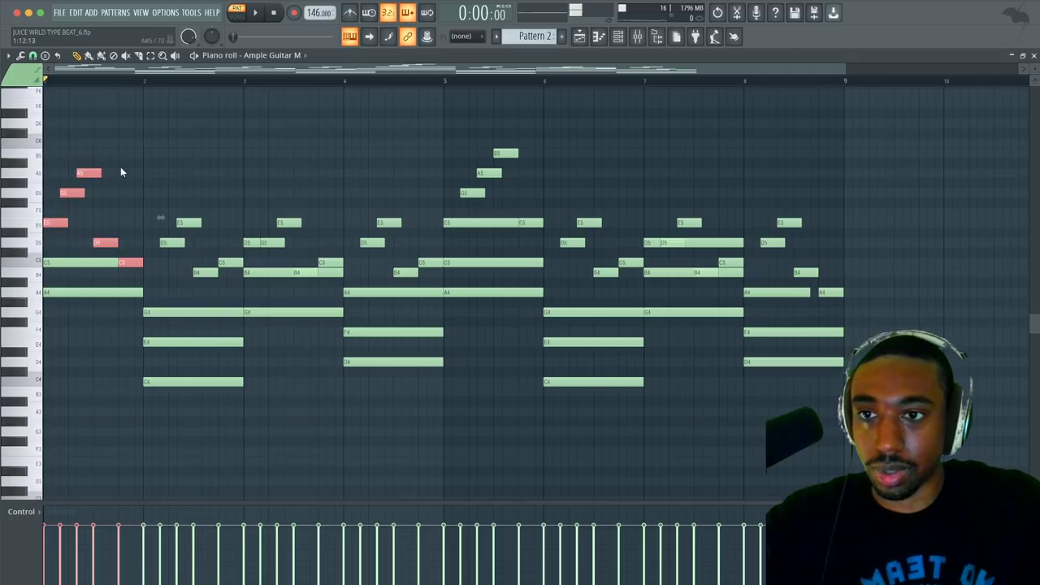
{"action": "left_click_drag", "start_coordinate": [161, 210], "coordinate": [244, 279]}
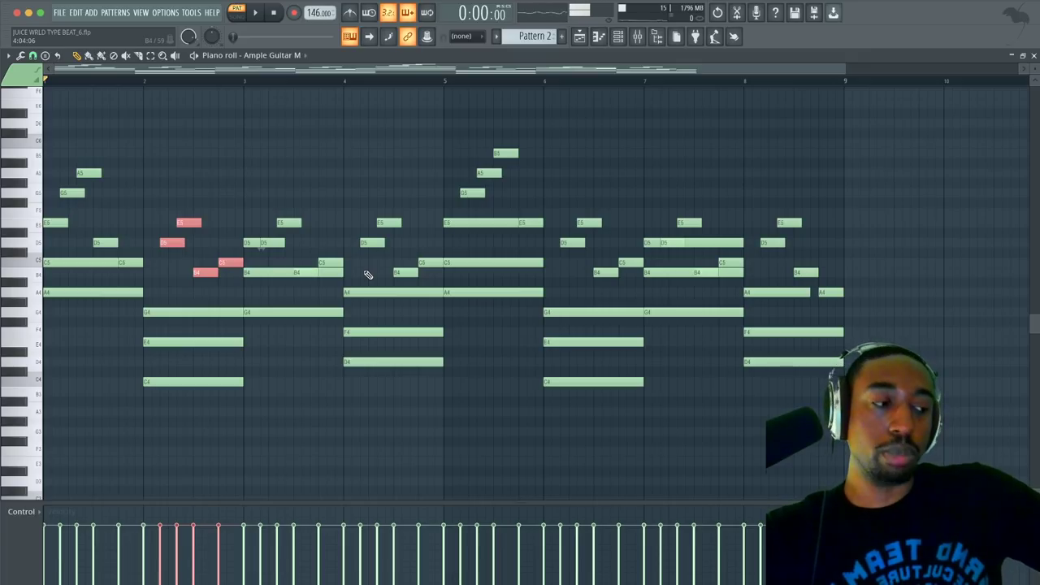
{"action": "key", "text": "space"}
{"action": "key", "text": "ctrl+d"}
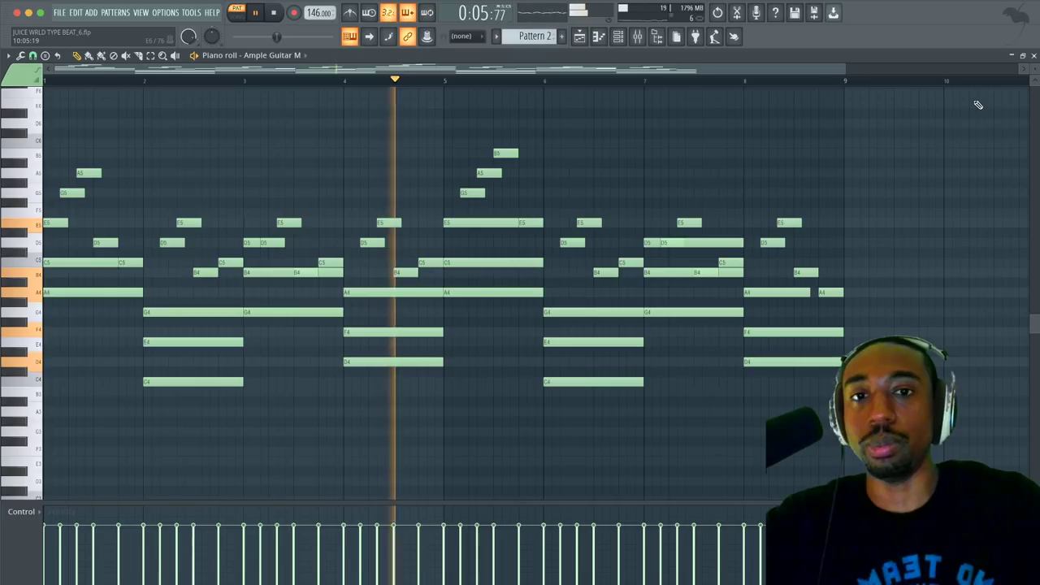
Step: Return to the playlist, play the song from bar 9 and raise the volume of the Xpand!2 mixer track
{"action": "left_click", "coordinate": [1034, 56]}
{"action": "key", "text": "space"}
{"action": "right_click", "coordinate": [719, 377]}
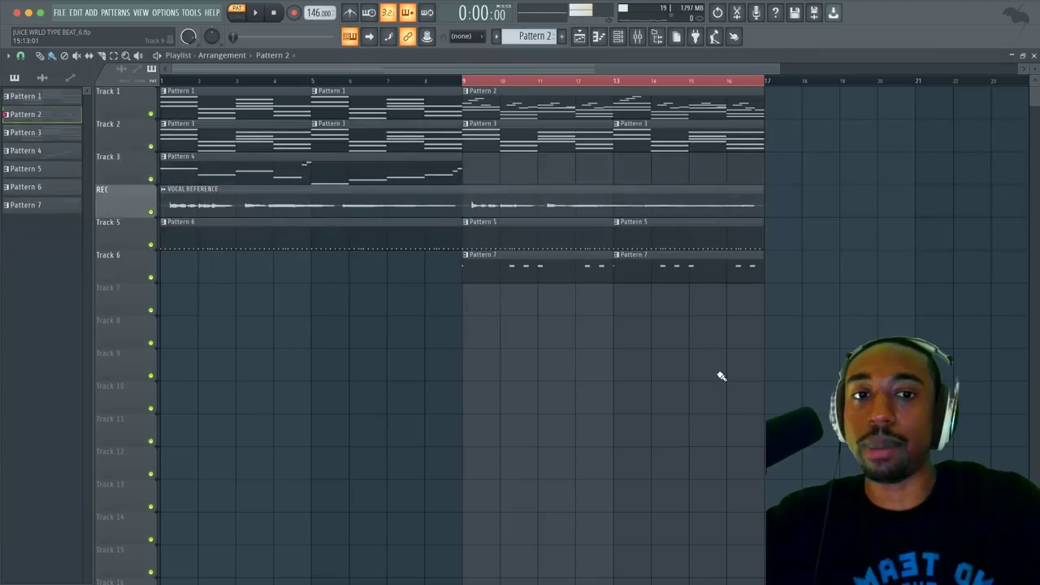
{"action": "left_click", "coordinate": [476, 84]}
{"action": "left_click", "coordinate": [638, 36]}
{"action": "key", "text": "space"}
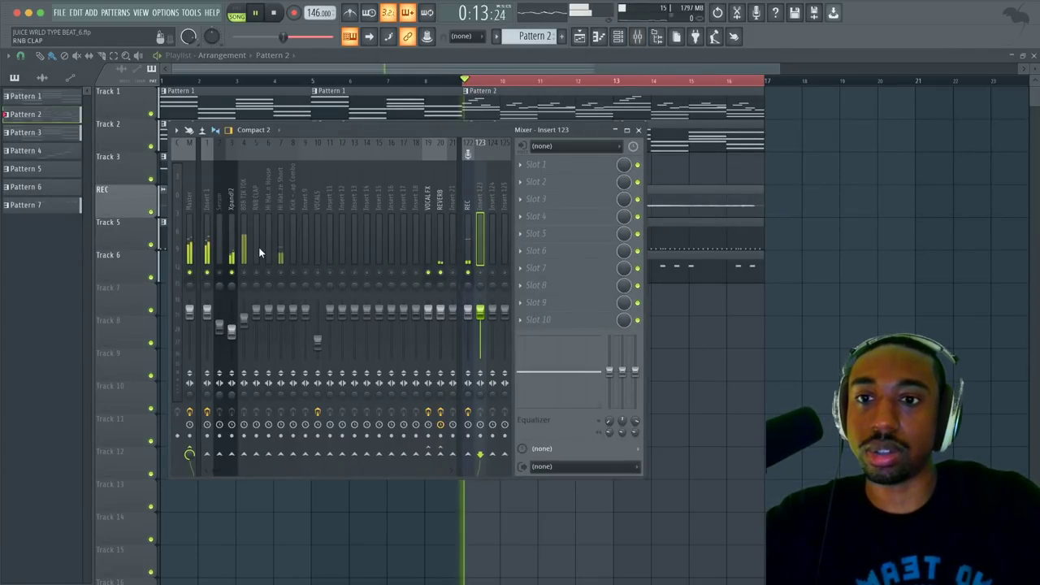
{"action": "left_click", "coordinate": [233, 304]}
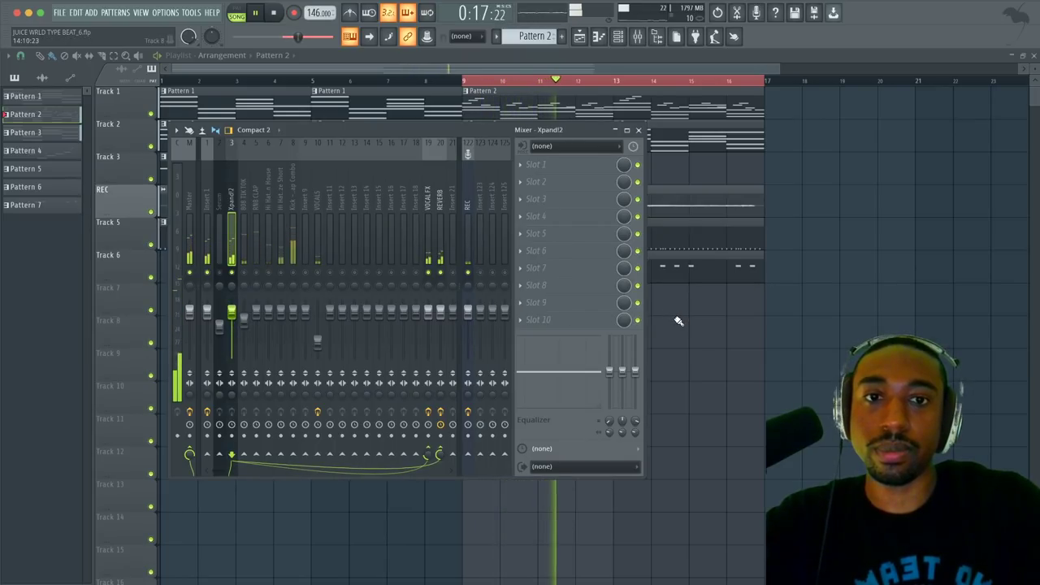
{"action": "key", "text": "F9"}
{"action": "key", "text": "space"}
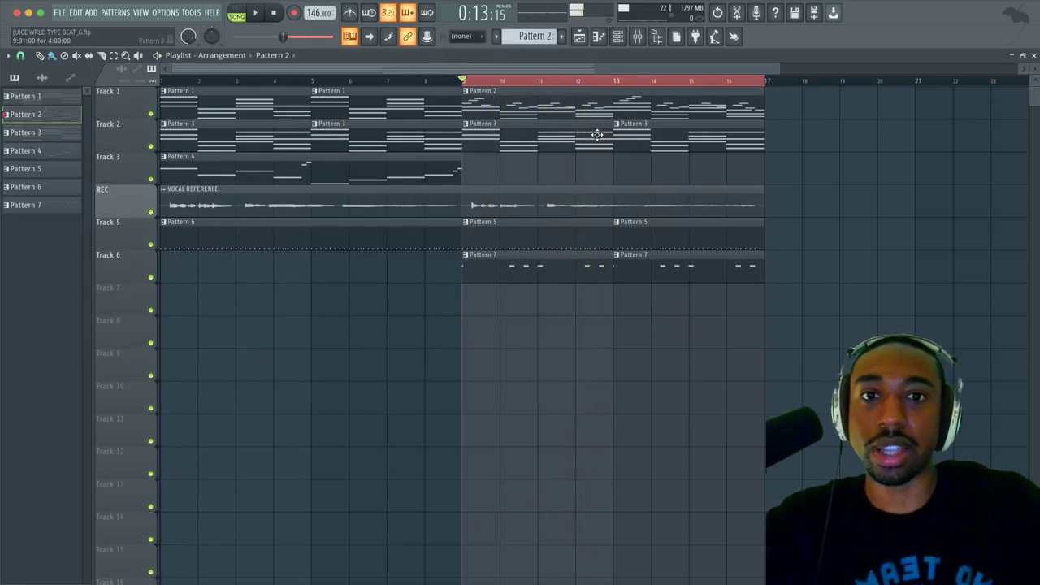
Step: Open Pattern 3's Xpand!2 notes and highlight the D5 and A4 notes shared by the bar 3 and 4 chords
{"action": "double_click", "coordinate": [598, 137]}
{"action": "scroll", "coordinate": [306, 178], "scroll_direction": "left", "scroll_amount": 3}
{"action": "scroll", "coordinate": [306, 178], "scroll_direction": "left", "scroll_amount": 2}
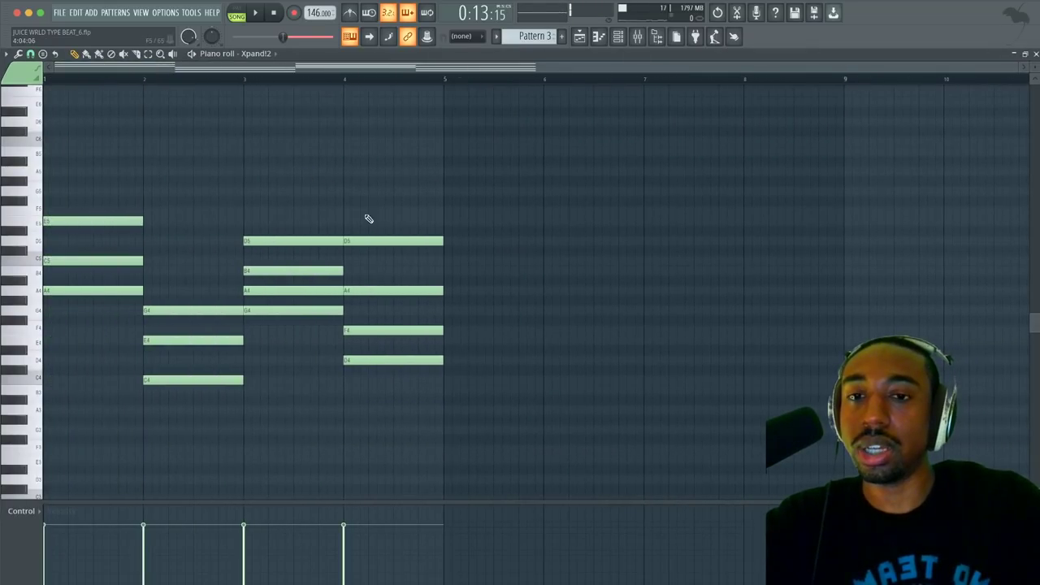
{"action": "left_click_drag", "start_coordinate": [309, 245], "coordinate": [381, 251]}
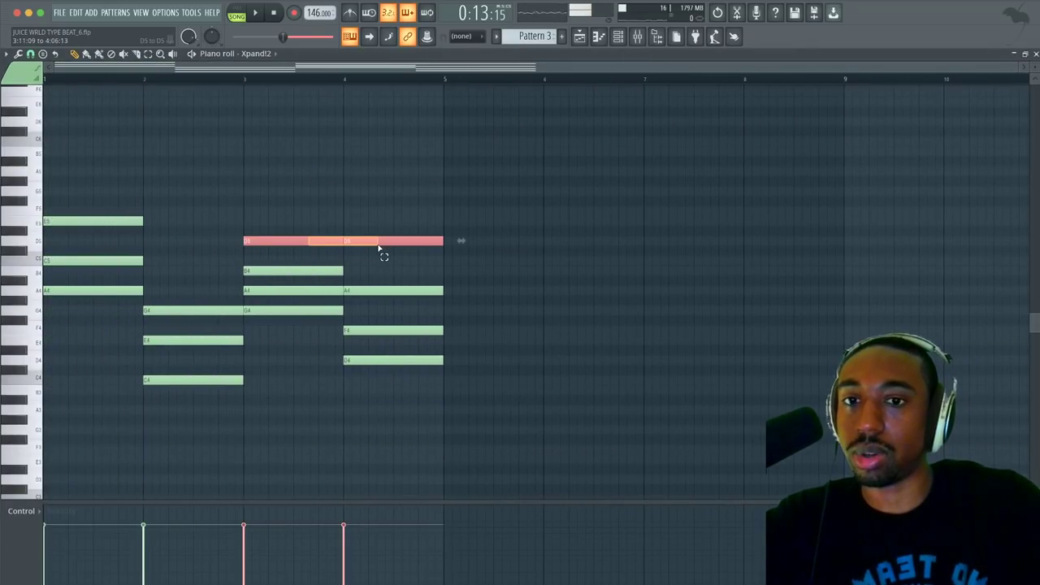
{"action": "left_click_drag", "start_coordinate": [330, 289], "coordinate": [349, 295]}
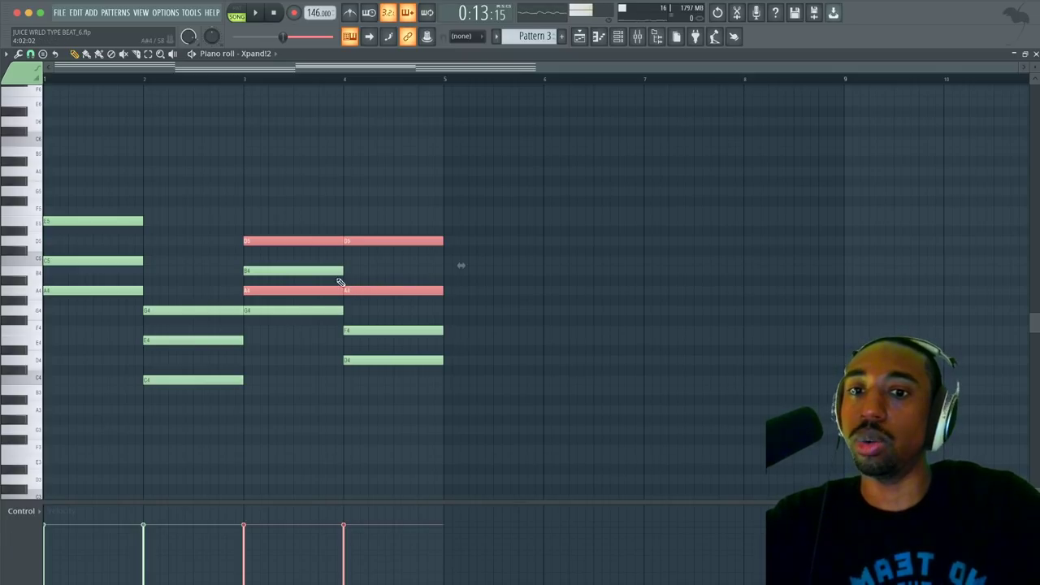
{"action": "left_click", "coordinate": [1036, 55]}
Step: Return to the playlist, play the song from bar 9 and toggle solo on the Xpand!2 mixer track
{"action": "key", "text": "F6"}
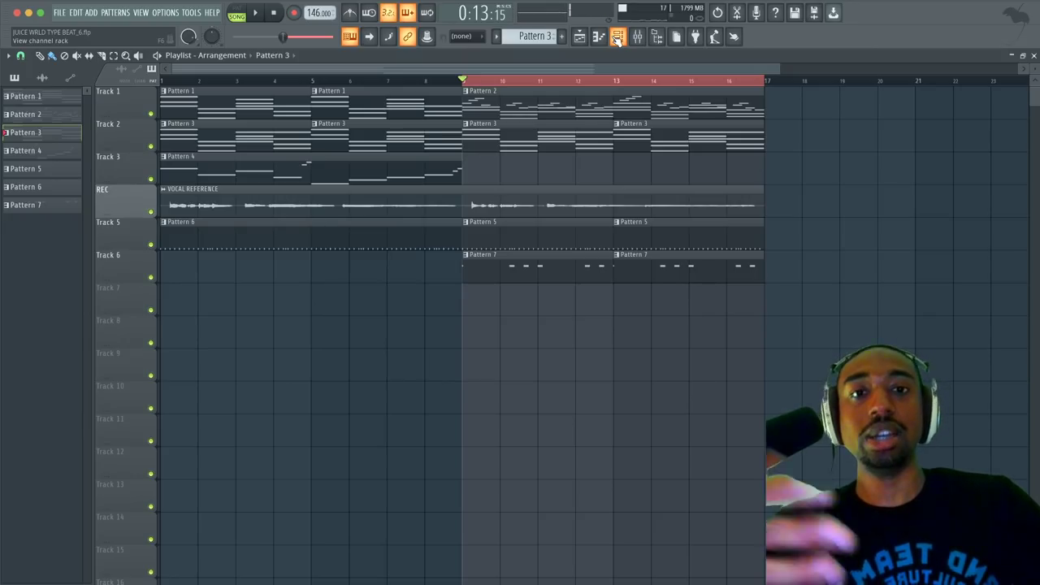
{"action": "key", "text": "space"}
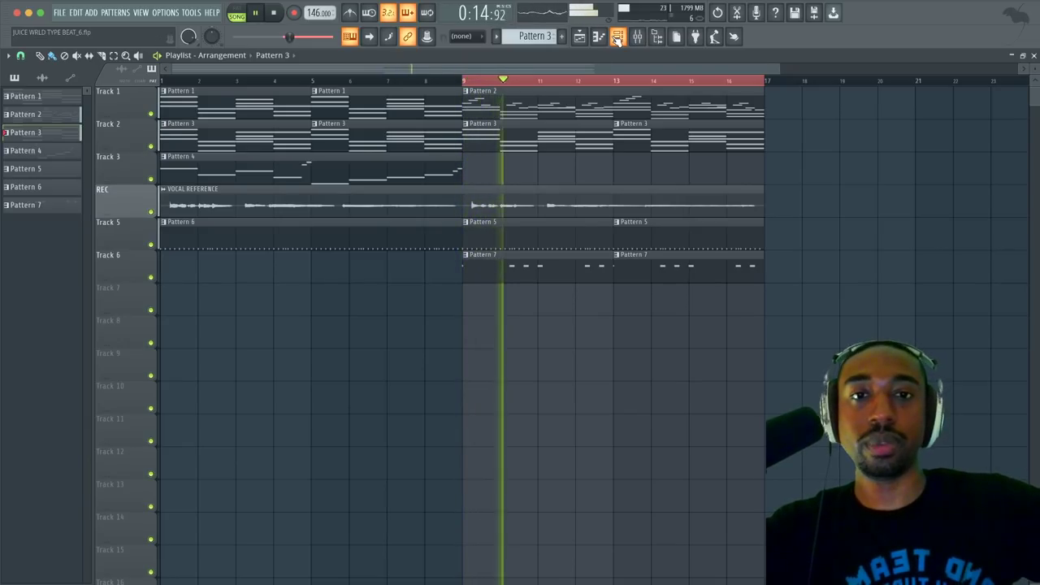
{"action": "left_click", "coordinate": [618, 36]}
{"action": "key", "text": "F6"}
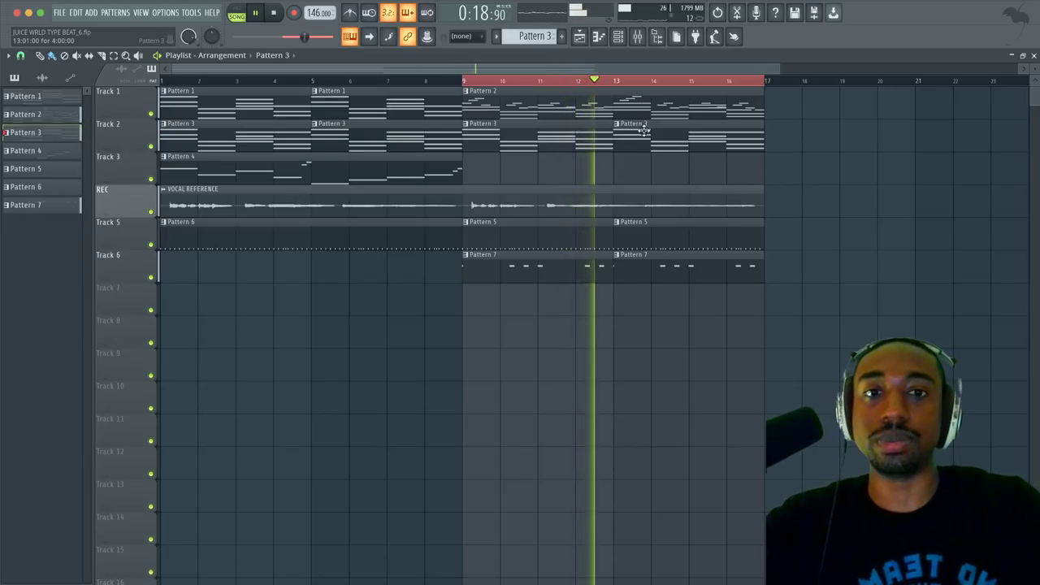
{"action": "left_click", "coordinate": [637, 37]}
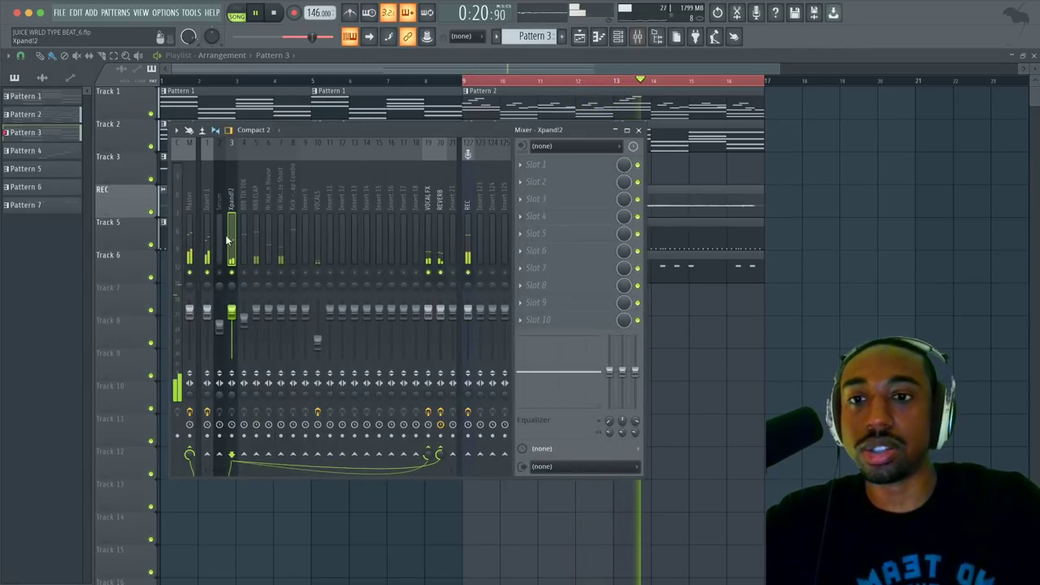
{"action": "right_click", "coordinate": [233, 277]}
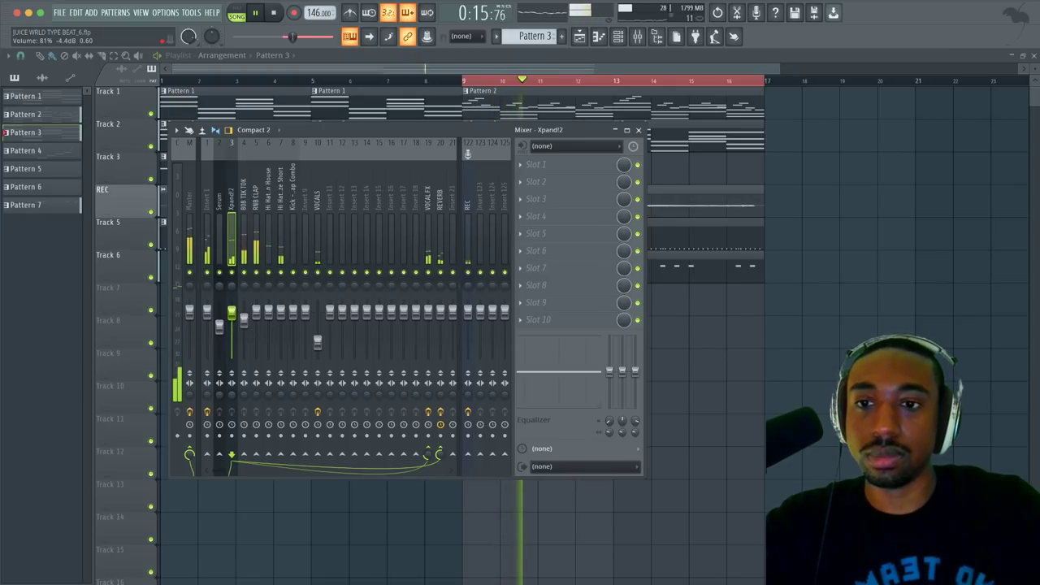
Step: Lower the volumes of the 808 TIK TOK and Kick mixer tracks and raise the clap track slightly
{"action": "left_click", "coordinate": [244, 320]}
{"action": "left_click", "coordinate": [294, 315]}
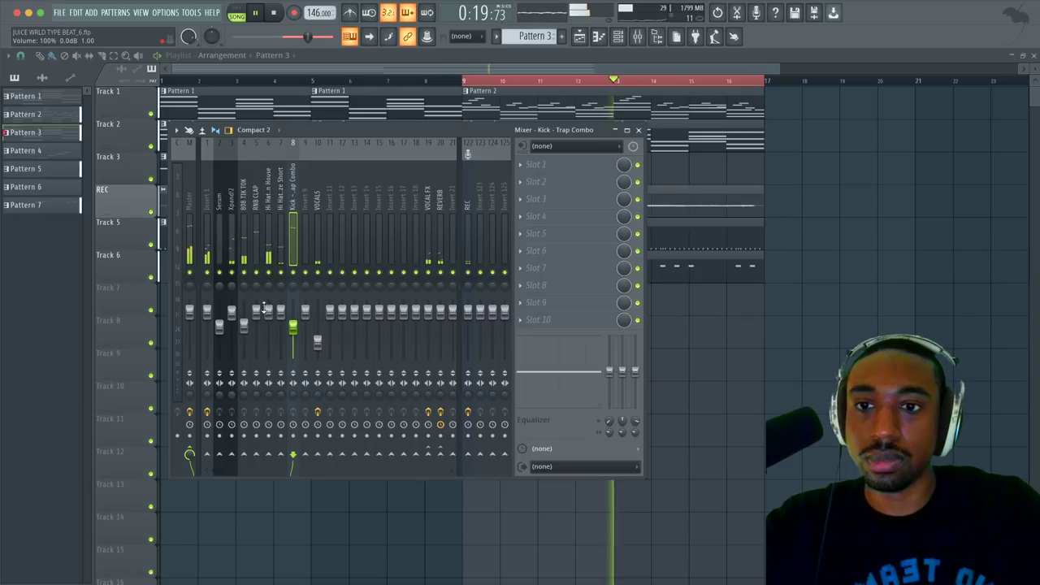
{"action": "left_click", "coordinate": [243, 326]}
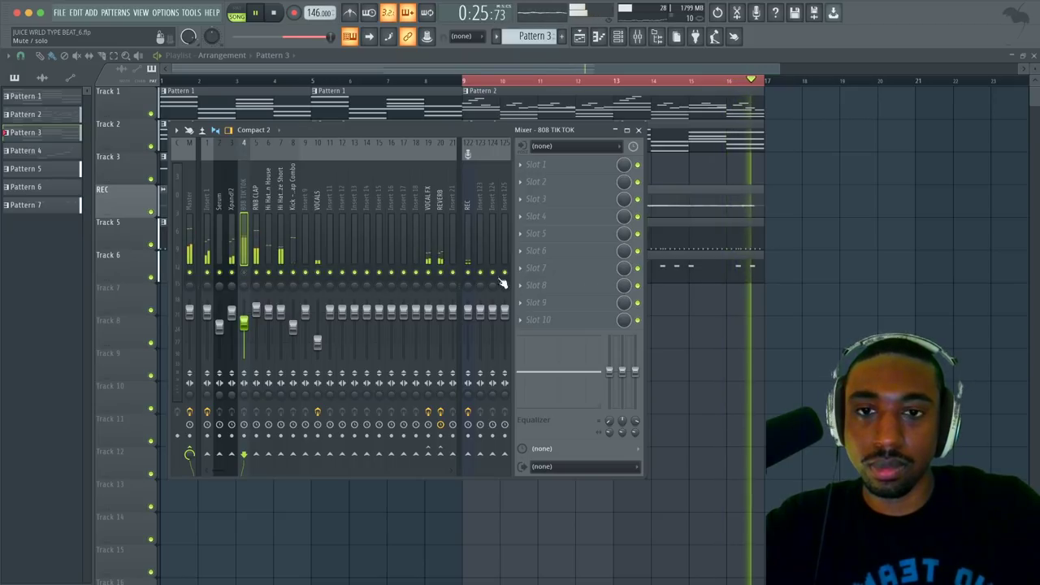
{"action": "key", "text": "F9"}
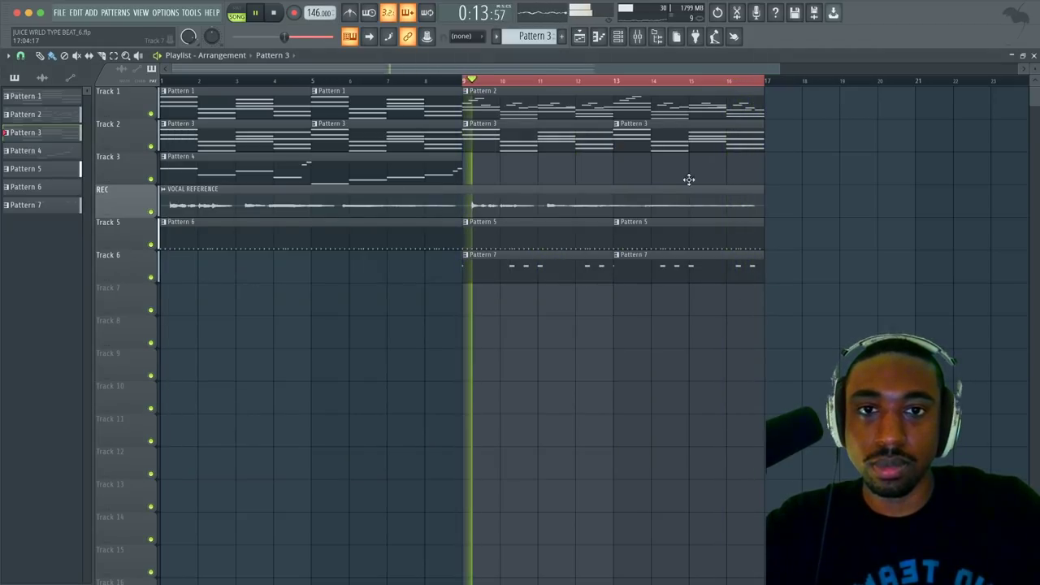
Step: Mute the 808 TIK TOK and Kick mixer tracks while the song plays, and stop playback
{"action": "left_click", "coordinate": [639, 39]}
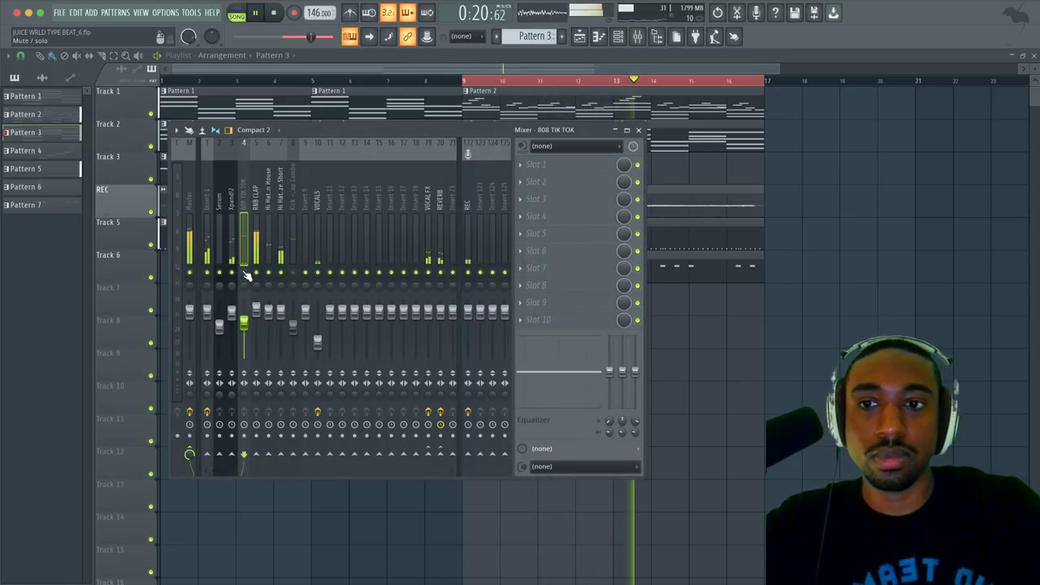
{"action": "right_click", "coordinate": [671, 334]}
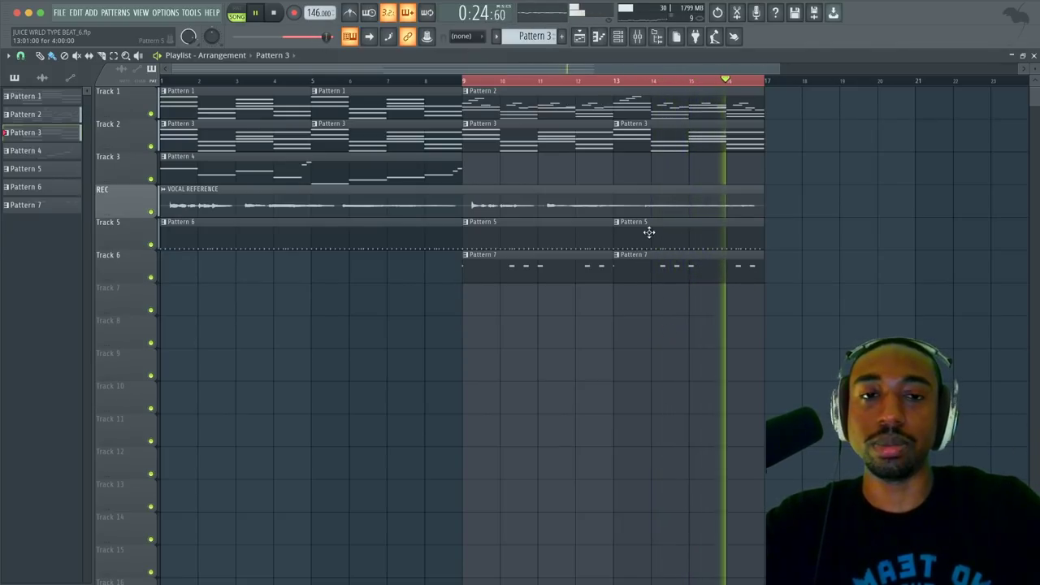
{"action": "key", "text": "space"}
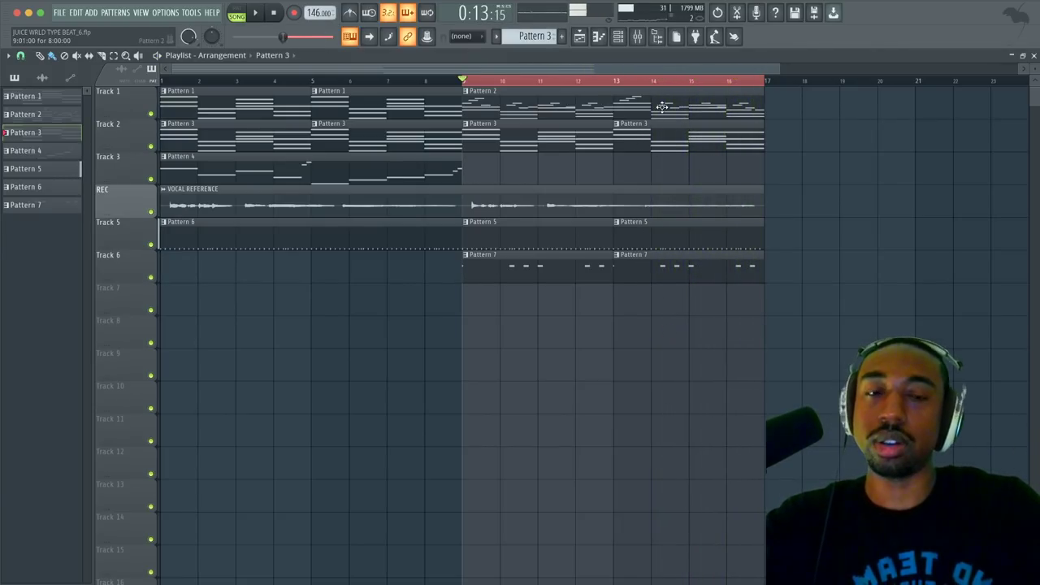
Step: Select the REC track in the mixer to show its effect slots
{"action": "left_click", "coordinate": [640, 38]}
{"action": "left_click", "coordinate": [474, 168]}
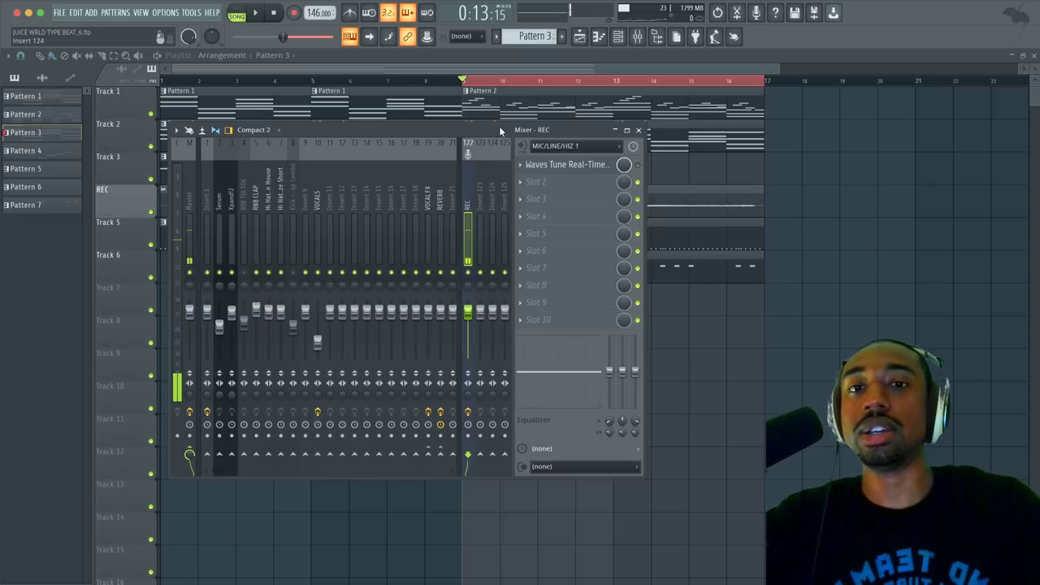